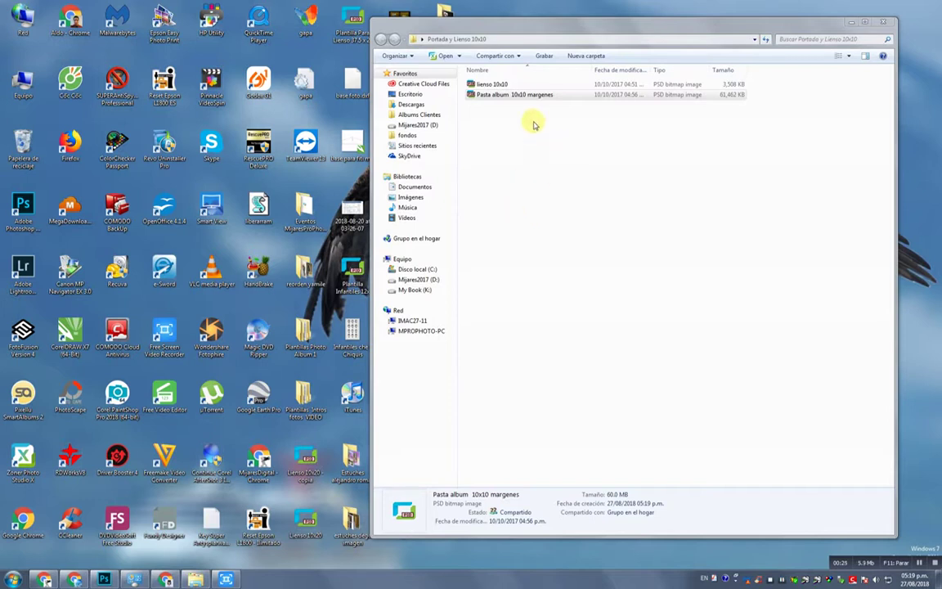
Step: Open the Pasta album 10x10 margenes template in Photoshop and toggle the visibility of the Grupo 1 label group
drag(493, 95, 693, 29)
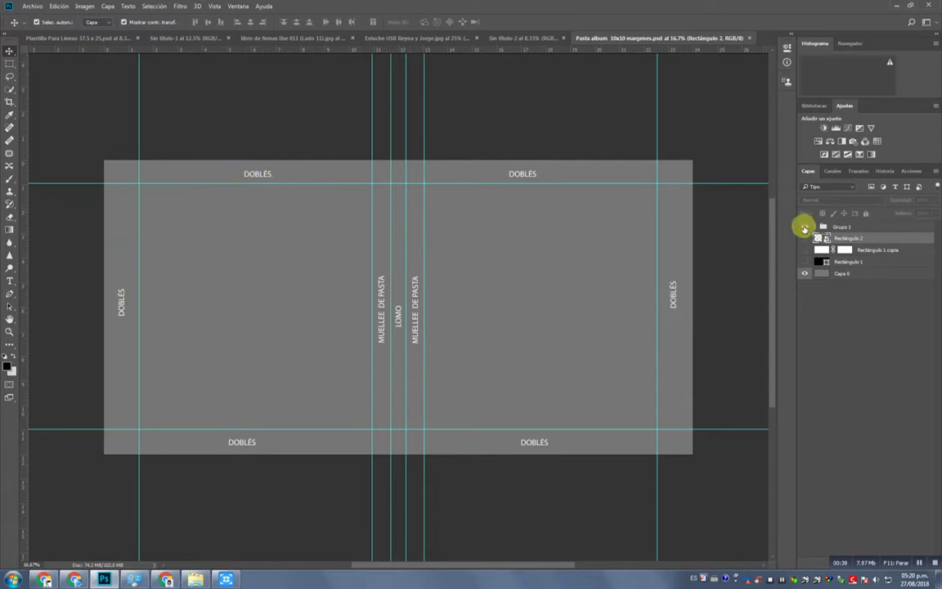
click(805, 228)
click(804, 228)
click(804, 228)
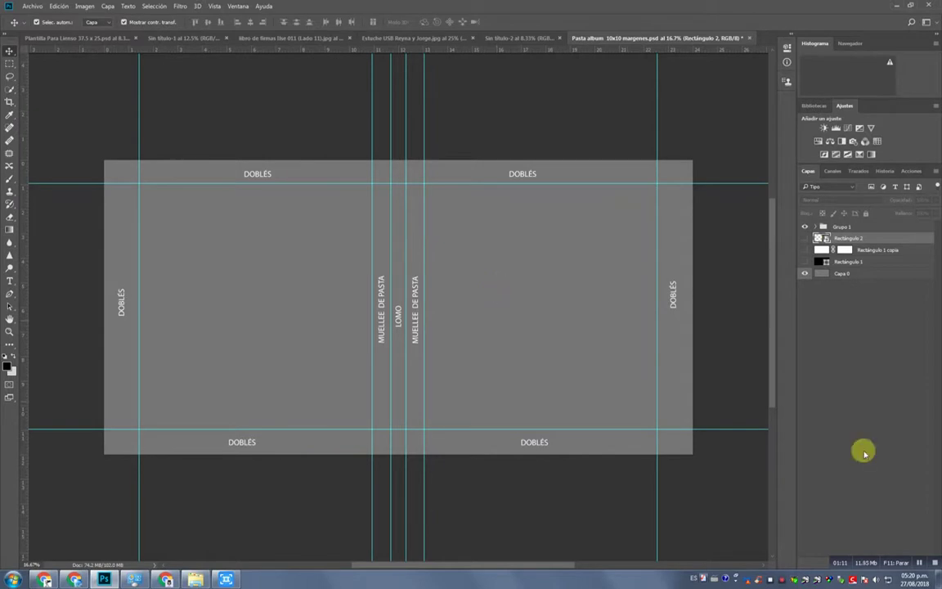
click(938, 579)
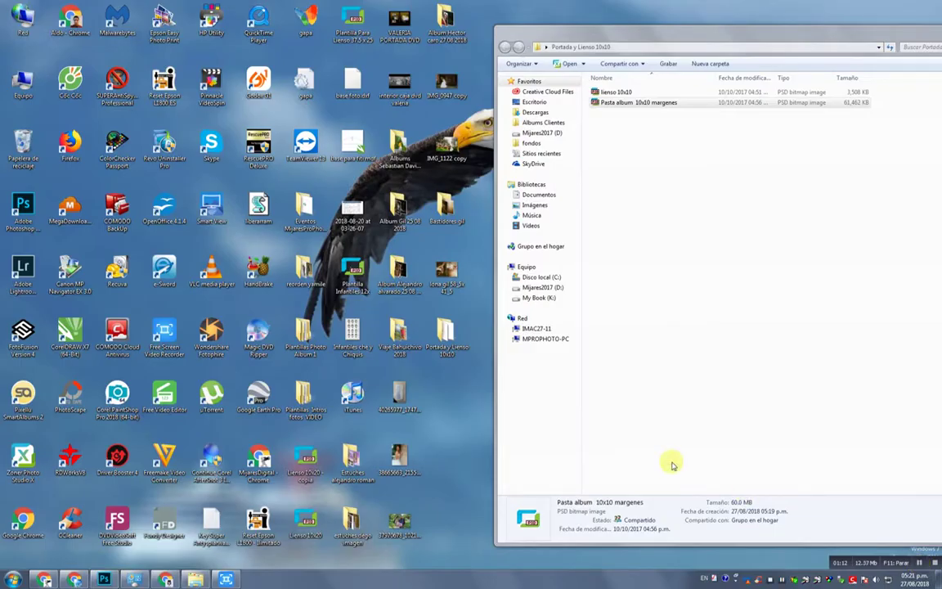
click(104, 578)
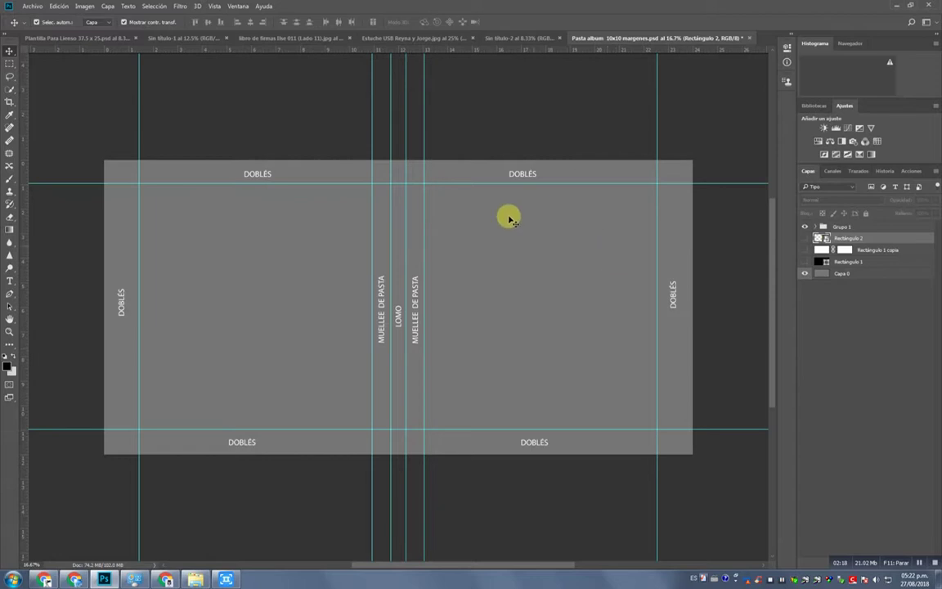
click(195, 579)
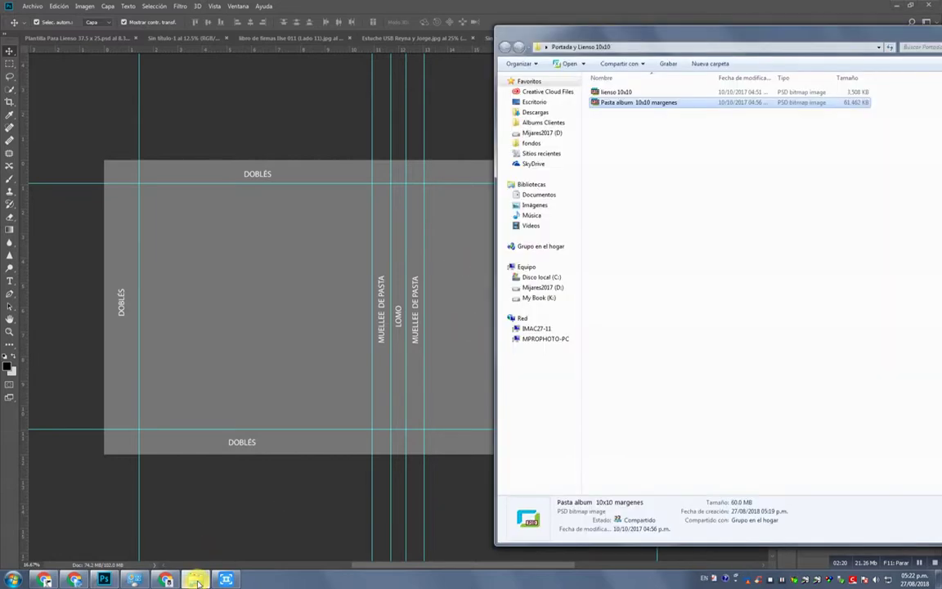
click(195, 579)
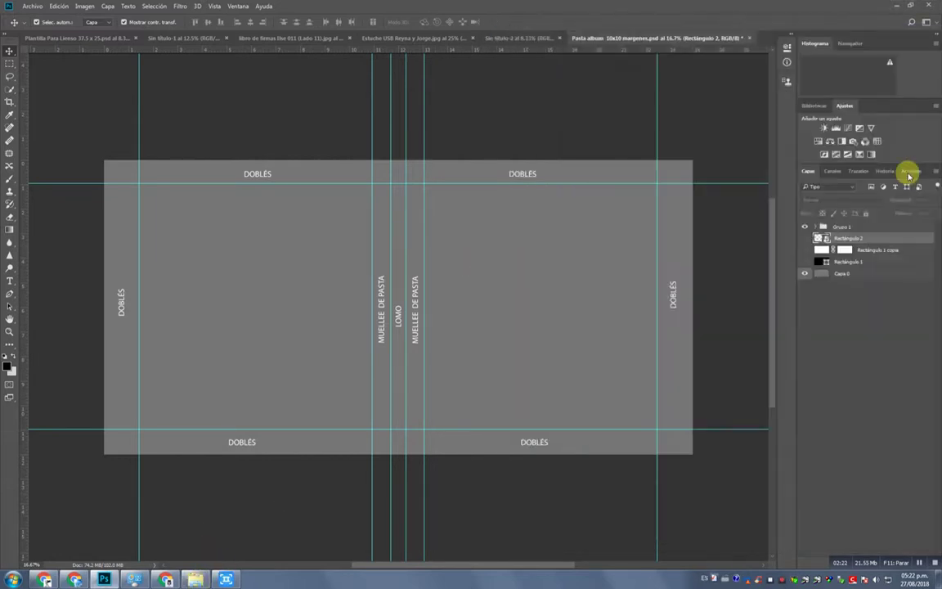
Step: Switch to the desktop and open the wedding photo folder inside Eventos MijaresProPhoto Editados
click(896, 6)
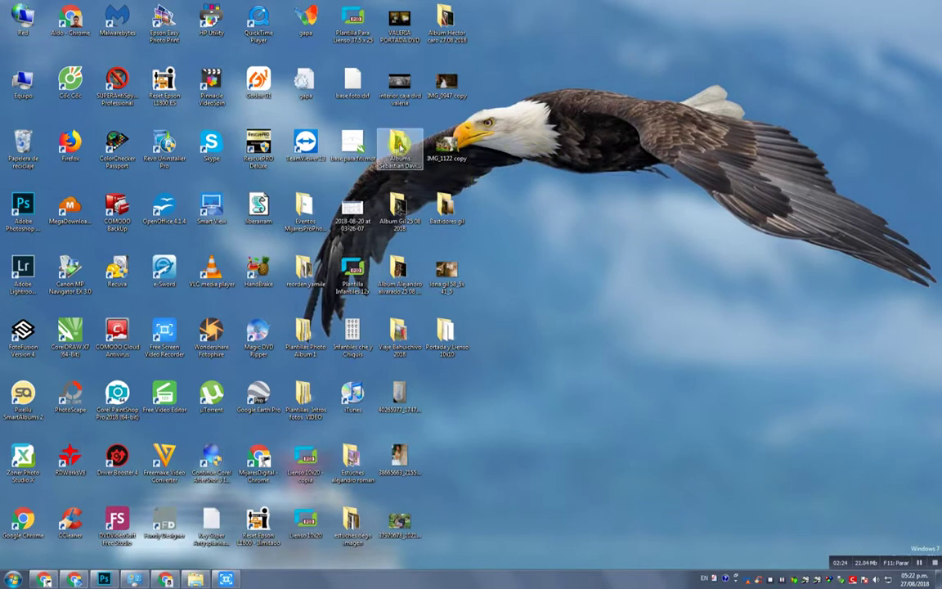
click(441, 82)
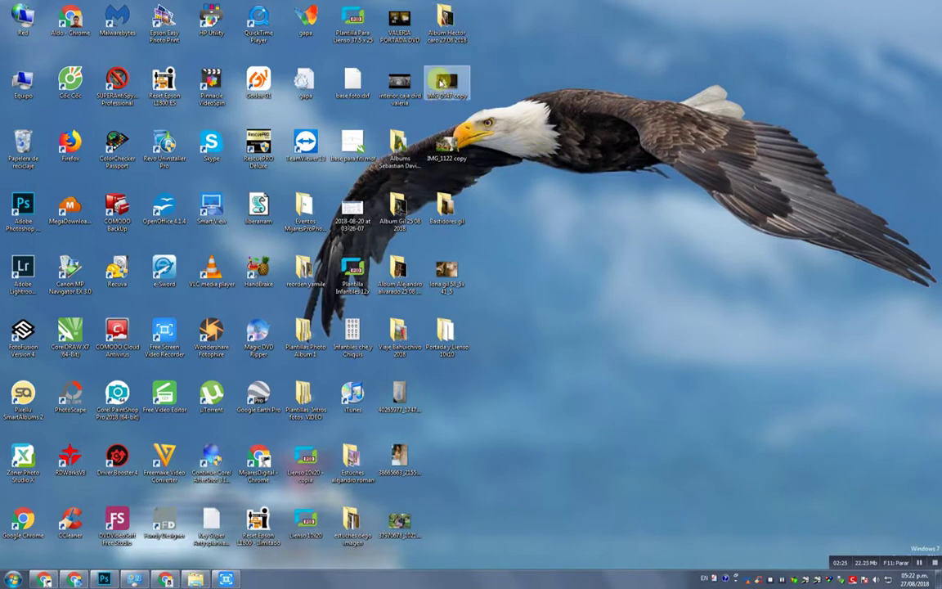
double_click(305, 347)
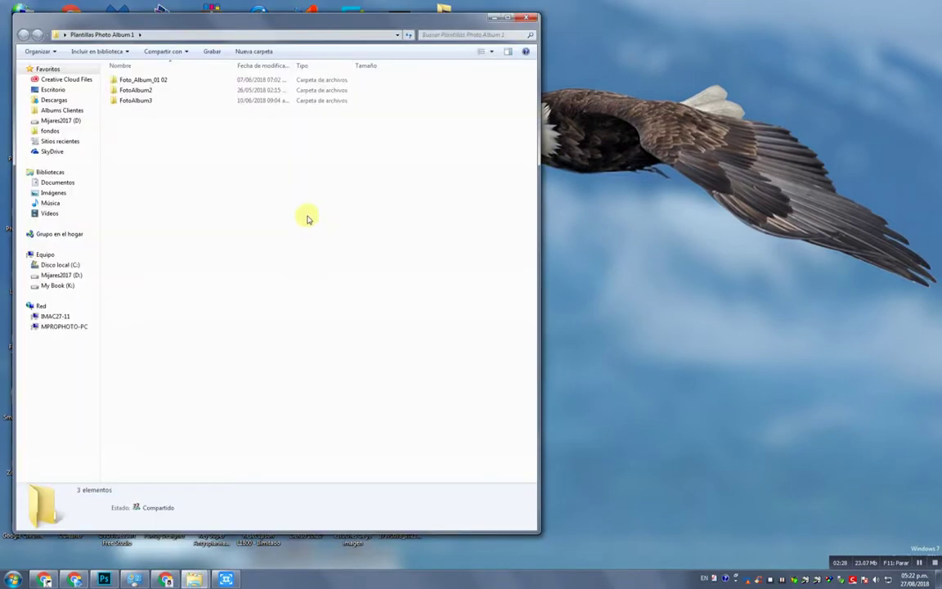
click(476, 11)
double_click(299, 207)
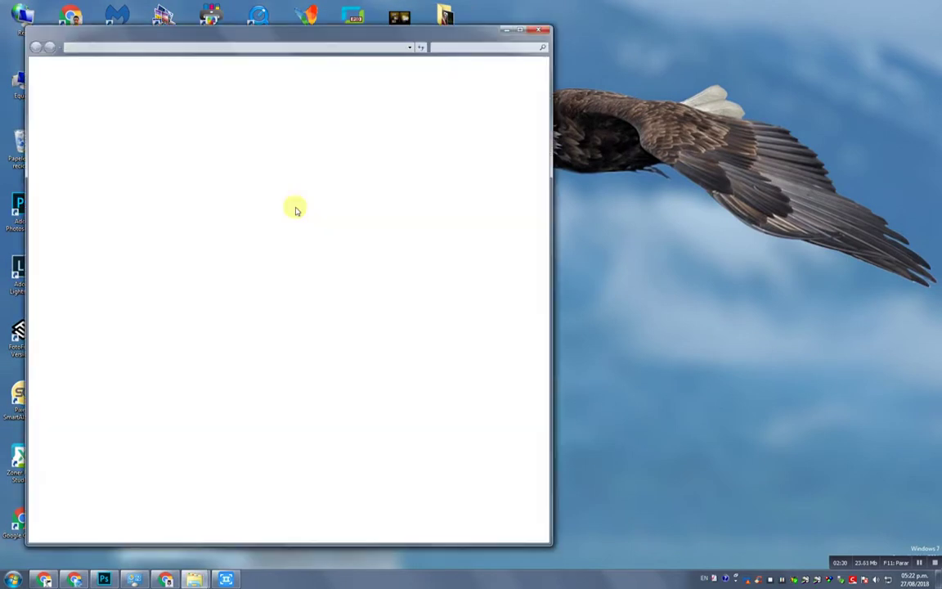
double_click(152, 81)
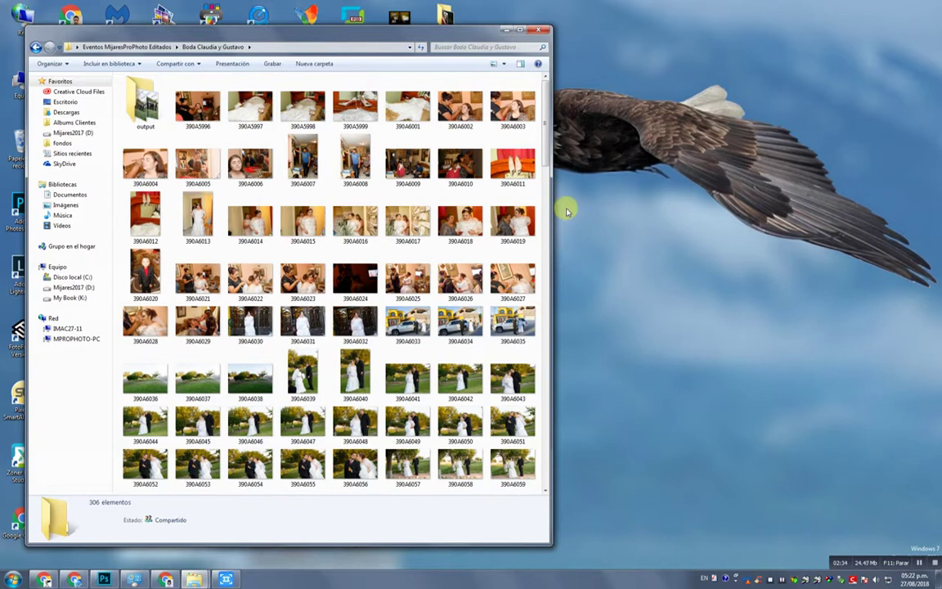
Step: Place photo 390A6051 in the album cover template and scale it to about 137% to span the height between the horizontal fold guides
drag(544, 147, 547, 170)
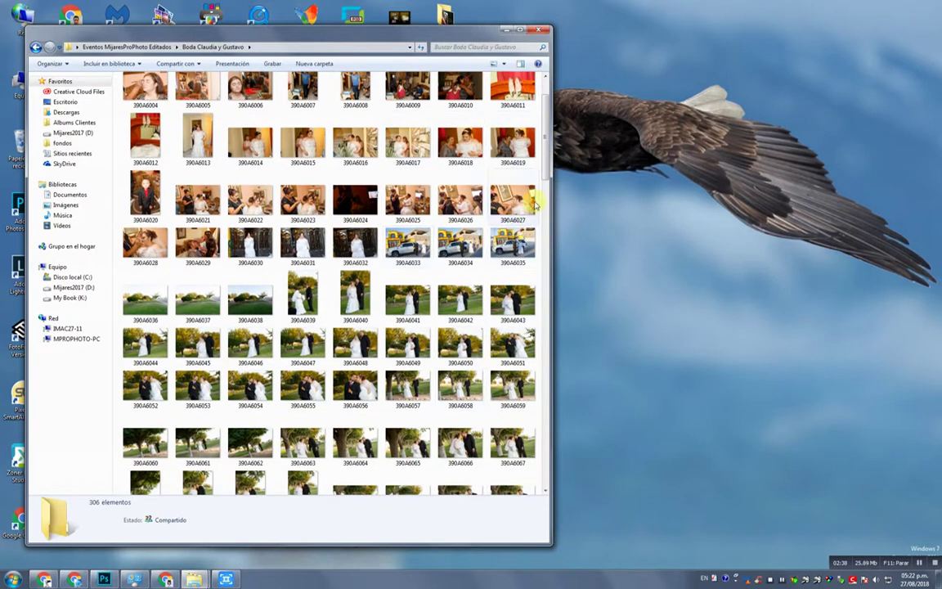
drag(546, 151, 546, 175)
drag(511, 235, 506, 318)
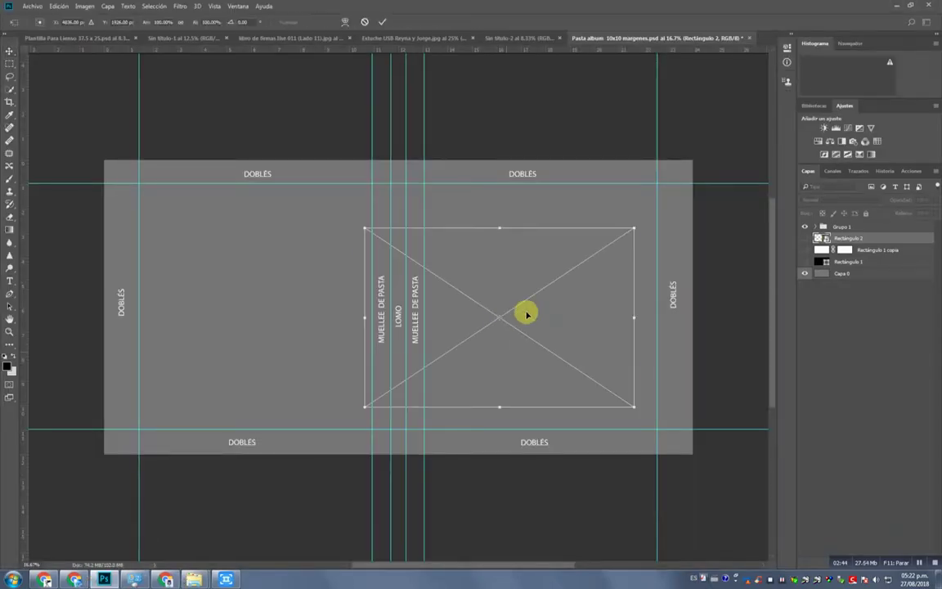
mouse_move(578, 279)
mouse_down()
mouse_move(568, 261)
mouse_move(577, 268)
mouse_up()
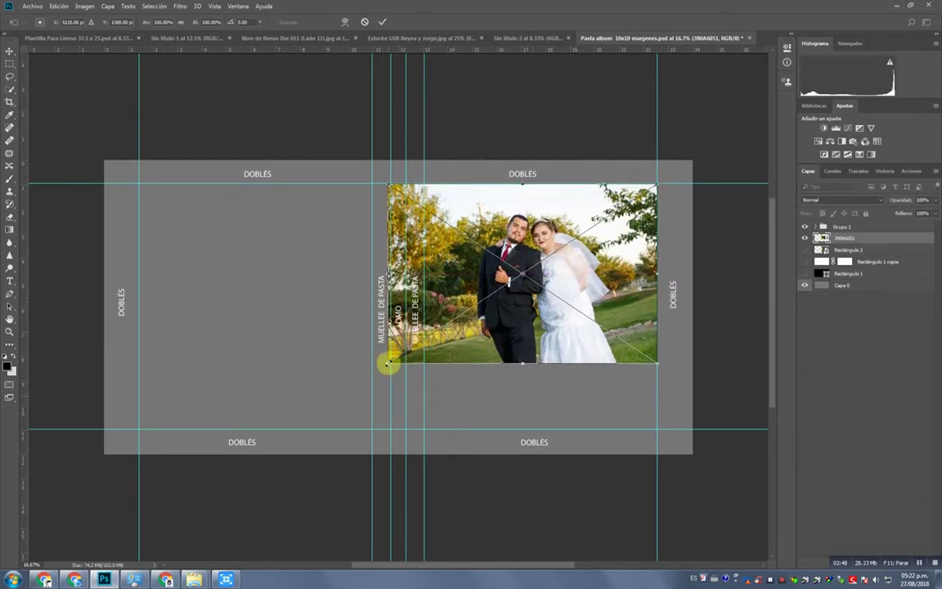
drag(388, 363, 303, 439)
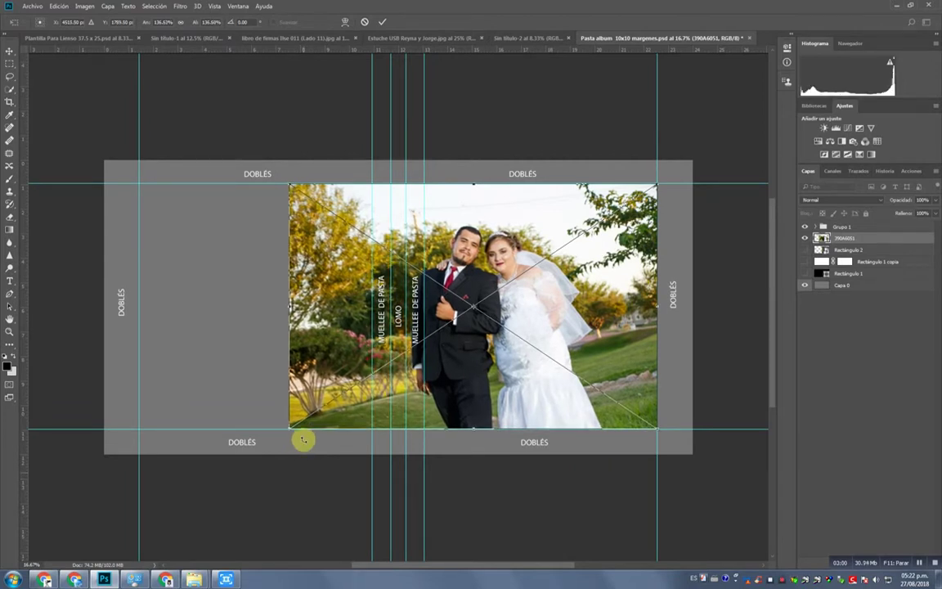
key(Return)
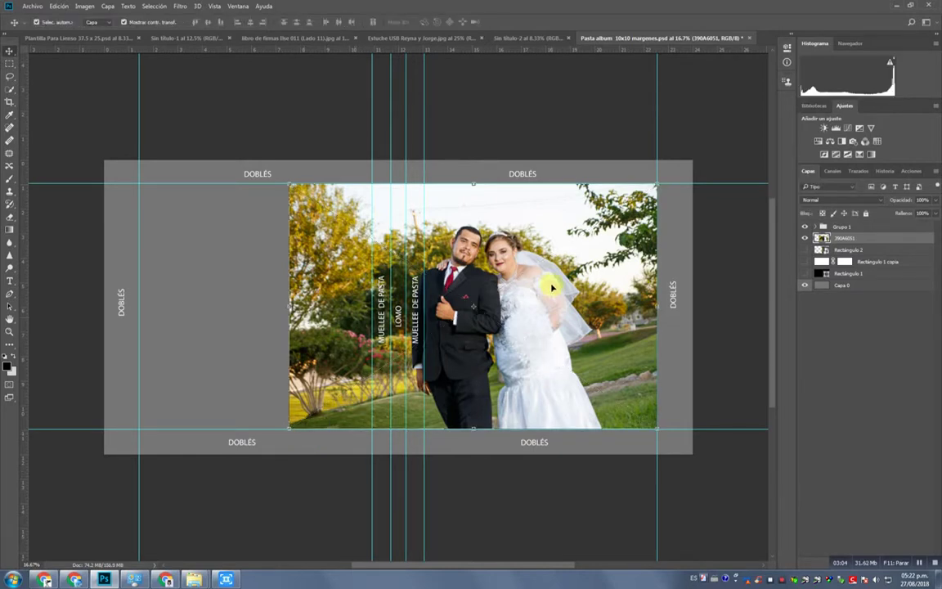
Step: Reposition and stretch photo 390A6051 to cover the entire template, including the fold margins on all sides
drag(522, 288, 552, 287)
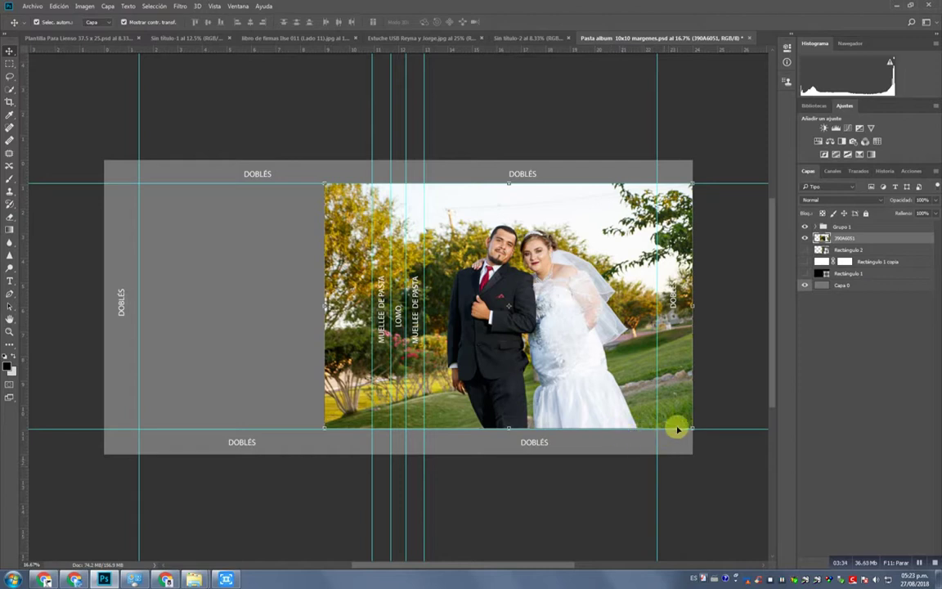
drag(605, 288, 599, 249)
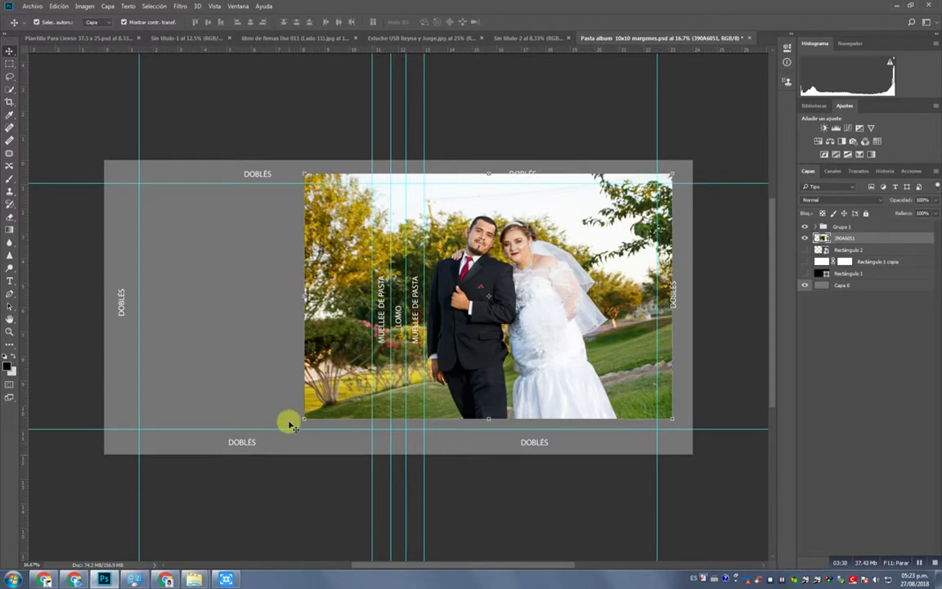
drag(301, 420, 273, 434)
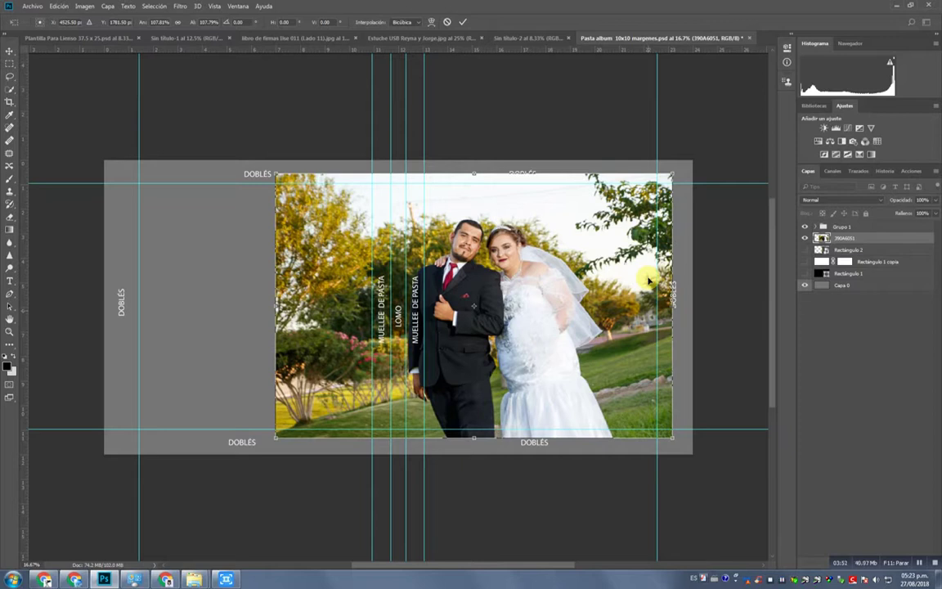
drag(572, 222, 591, 209)
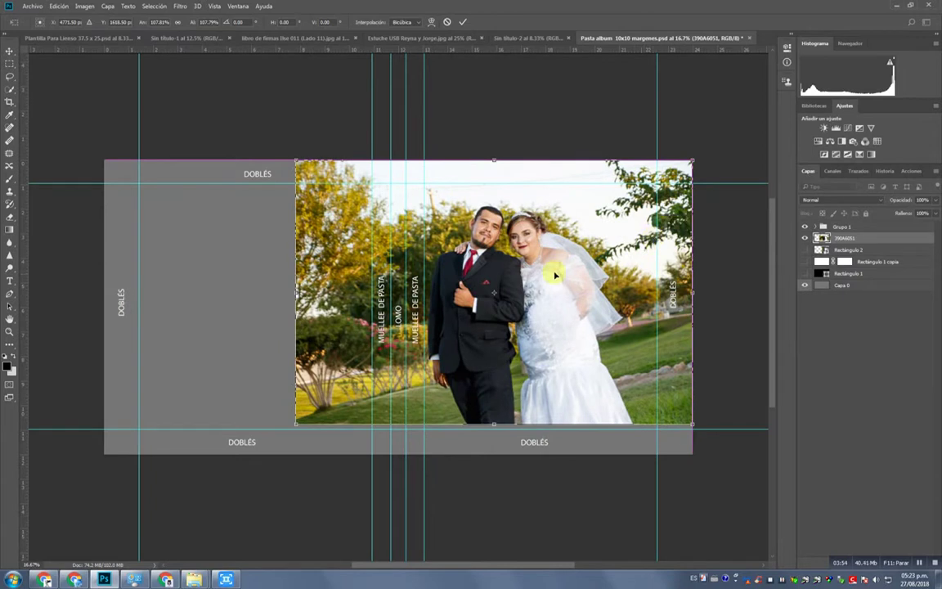
drag(296, 424, 103, 456)
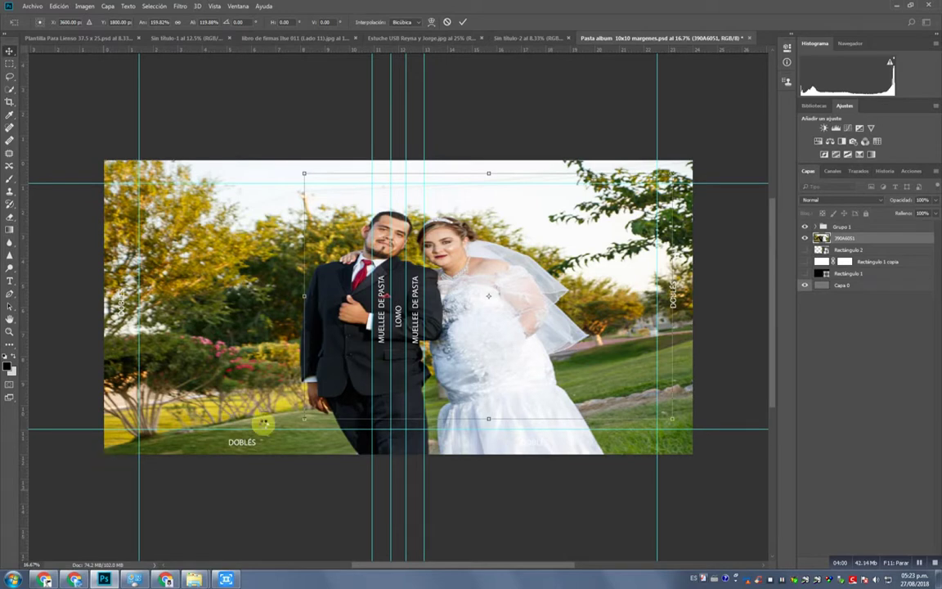
key(Return)
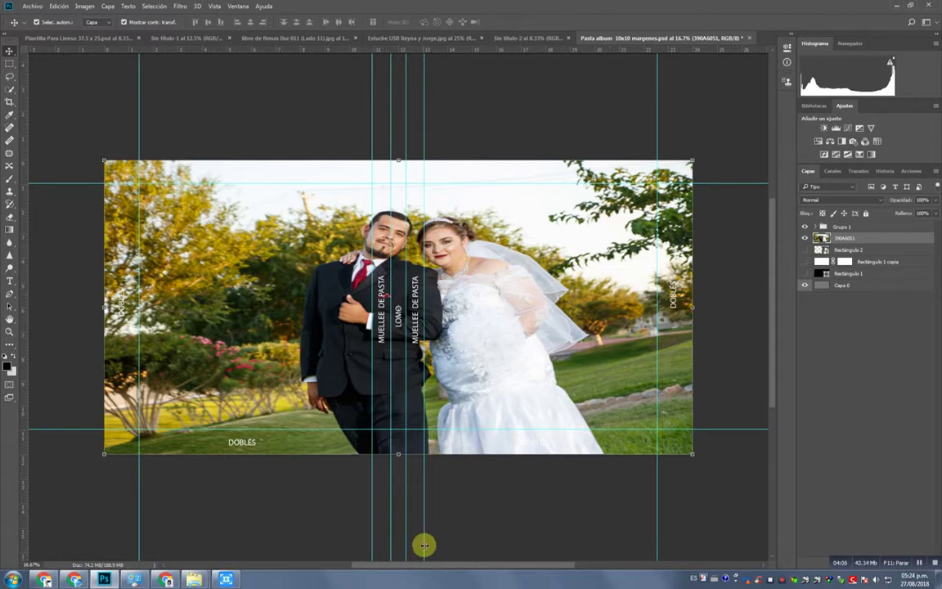
Step: Try placing photo 390A6059 over the front cover, scaled to about 136% to span the height between the horizontal fold guides
mouse_move(194, 579)
click(250, 523)
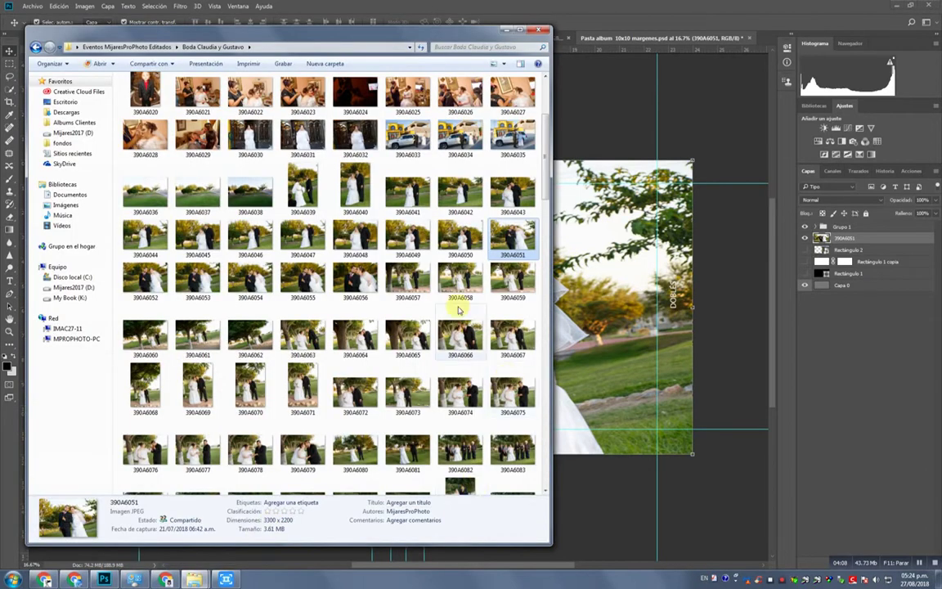
drag(513, 278, 555, 256)
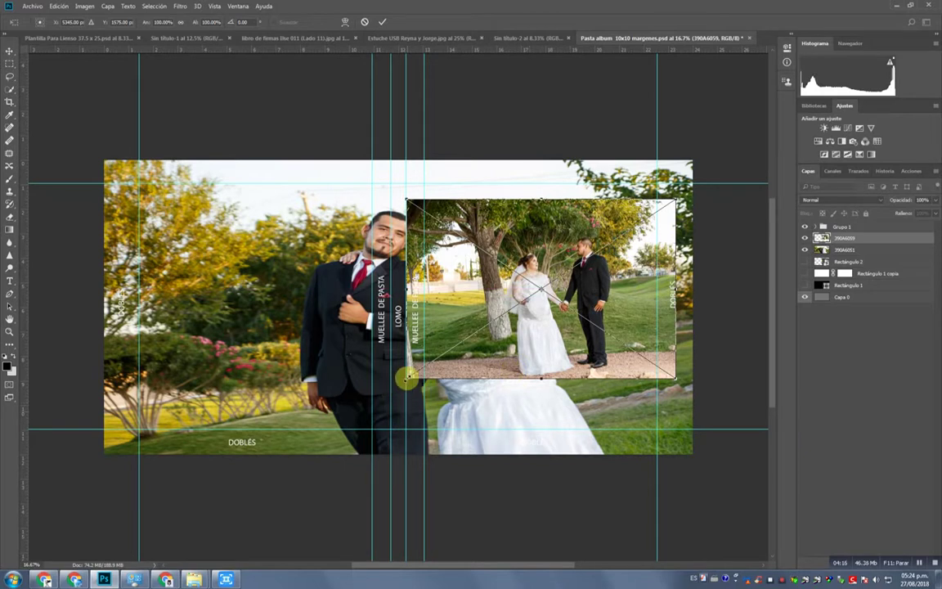
drag(407, 378, 427, 364)
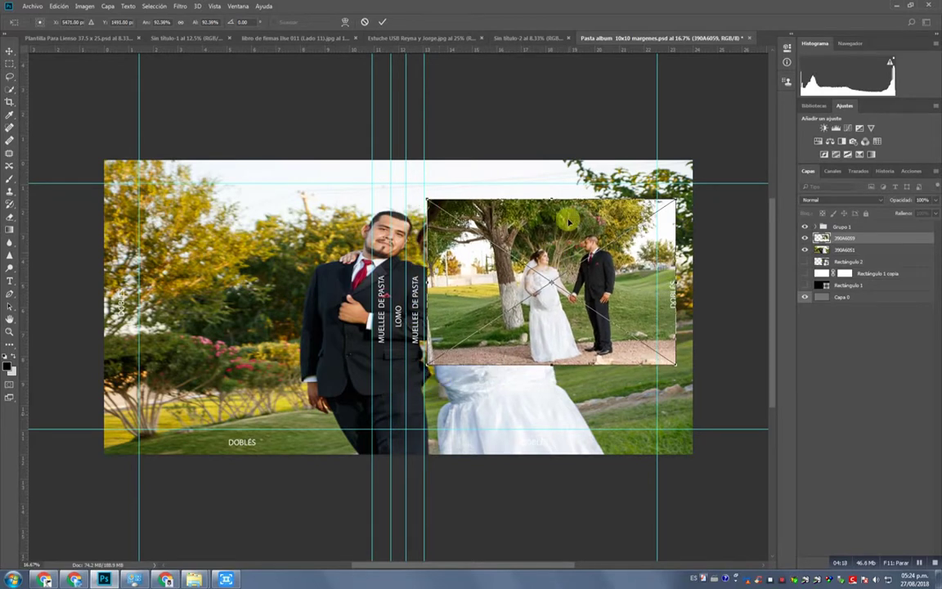
drag(568, 219, 567, 204)
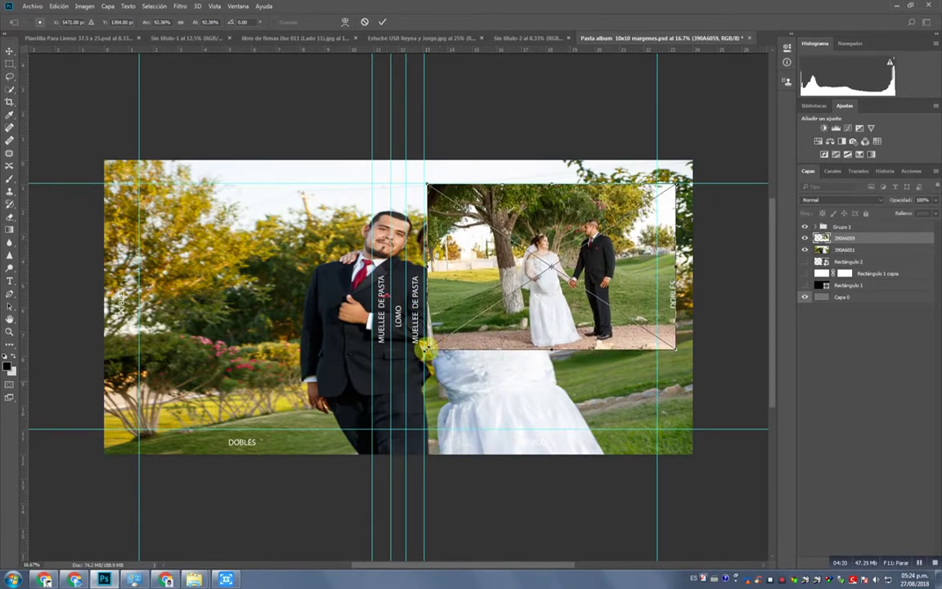
drag(427, 349, 311, 428)
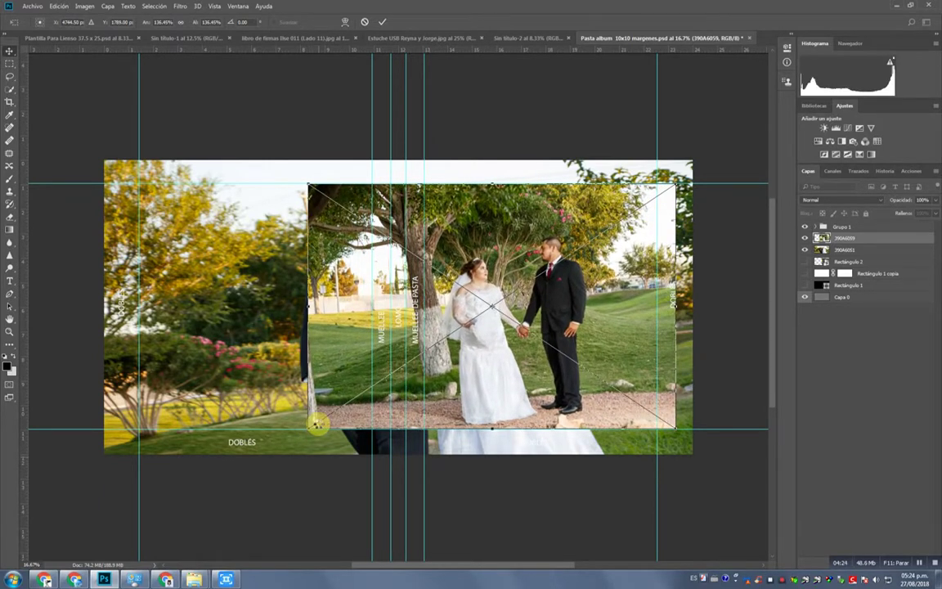
key(Return)
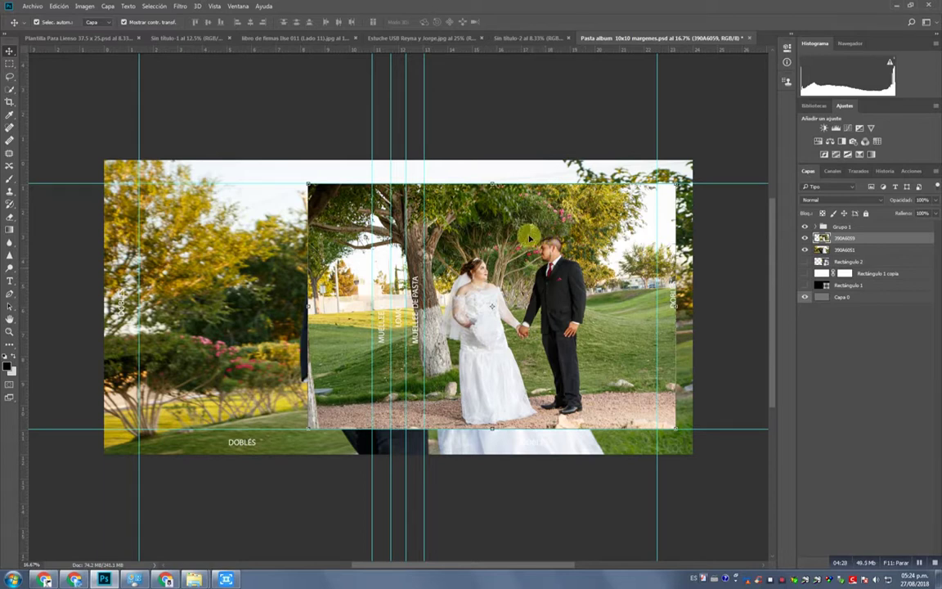
drag(545, 237, 575, 237)
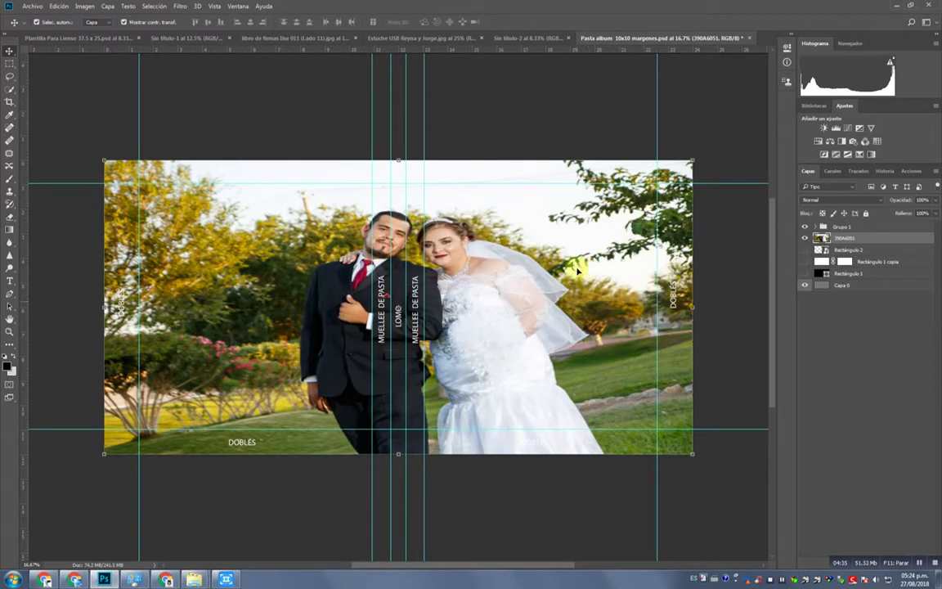
Step: Open photo 390A6059 as its own document and crop it to 10 x 10 inches, framing the couple nearer the center
click(895, 6)
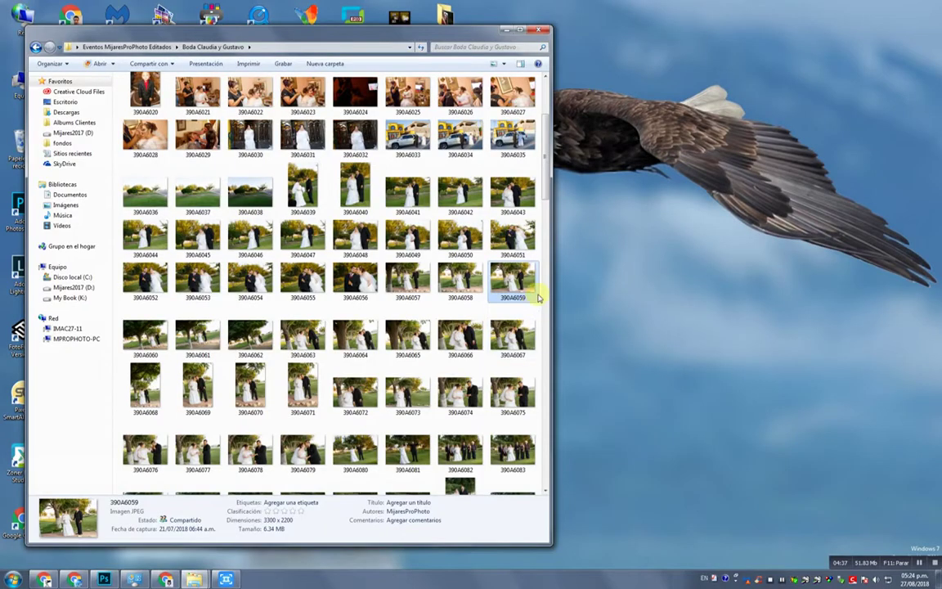
drag(531, 293, 762, 36)
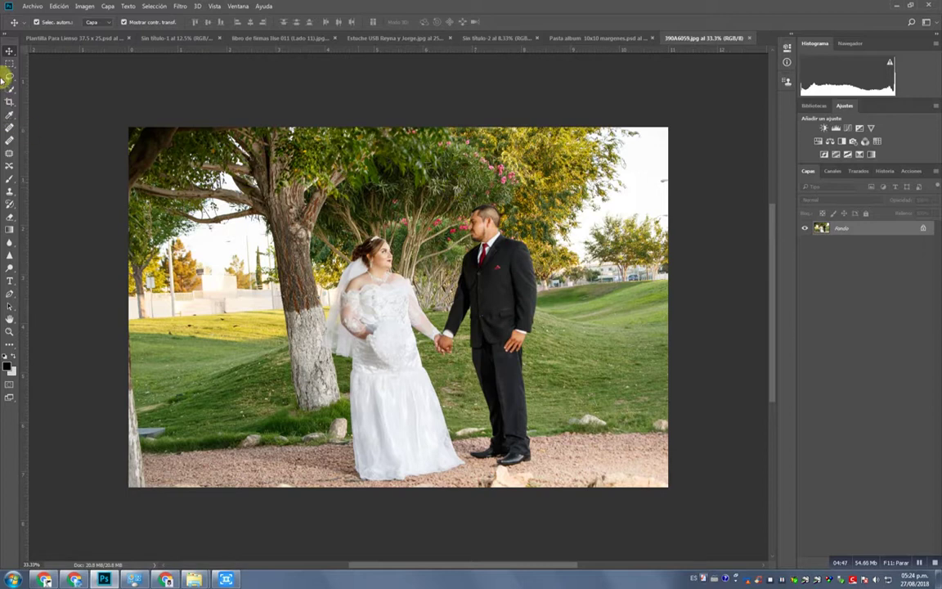
click(10, 101)
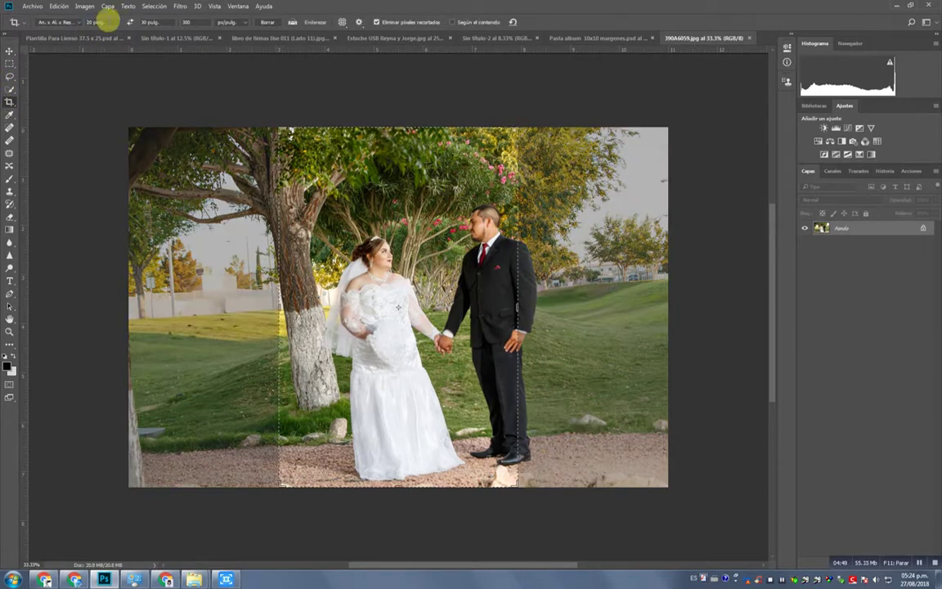
click(106, 21)
text(10)
key(Tab)
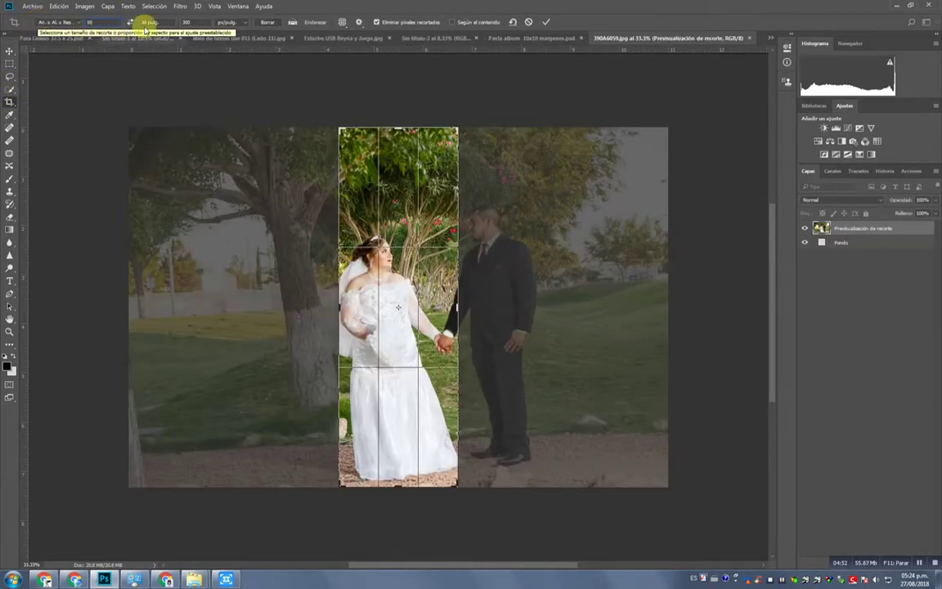
text(10)
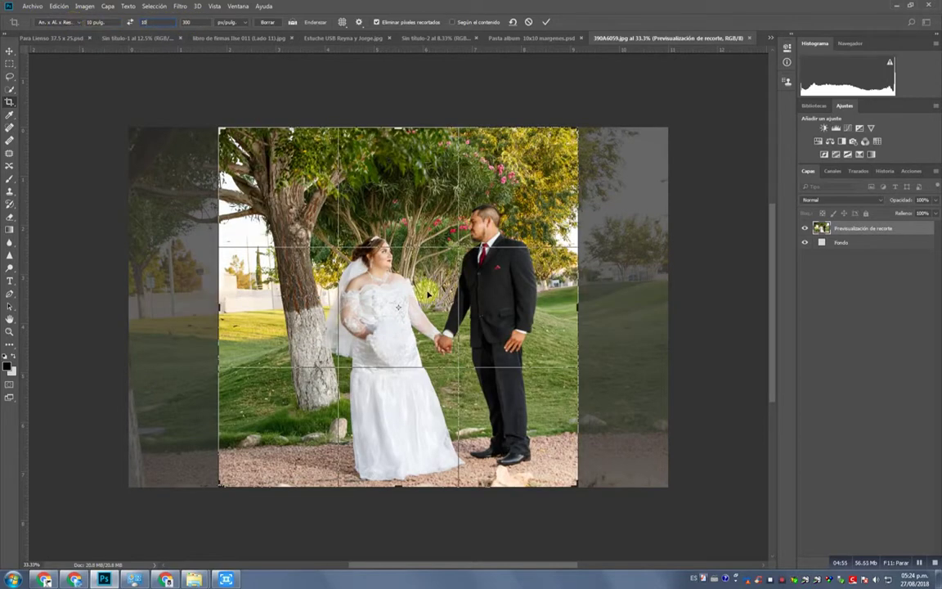
drag(431, 282, 392, 288)
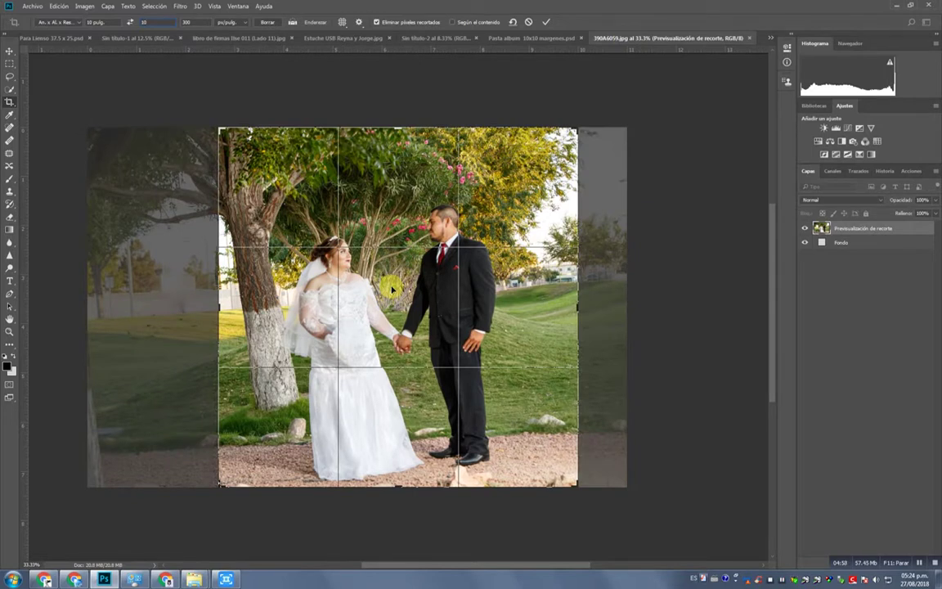
click(547, 23)
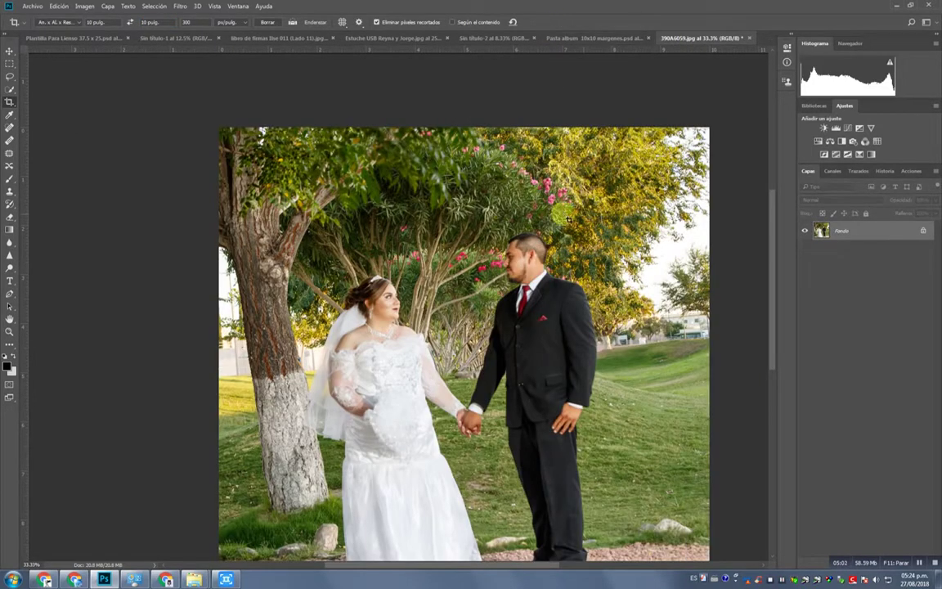
Step: Copy the cropped 390A6059 photo into the album cover template and align it with the front cover's horizontal and outer fold guides
click(9, 51)
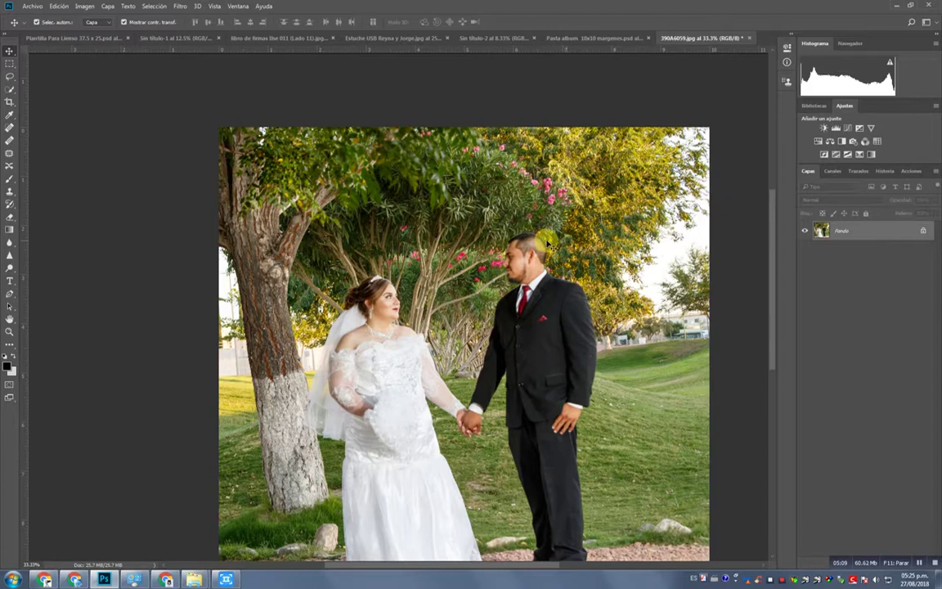
scroll(595, 56, up, 1)
click(602, 37)
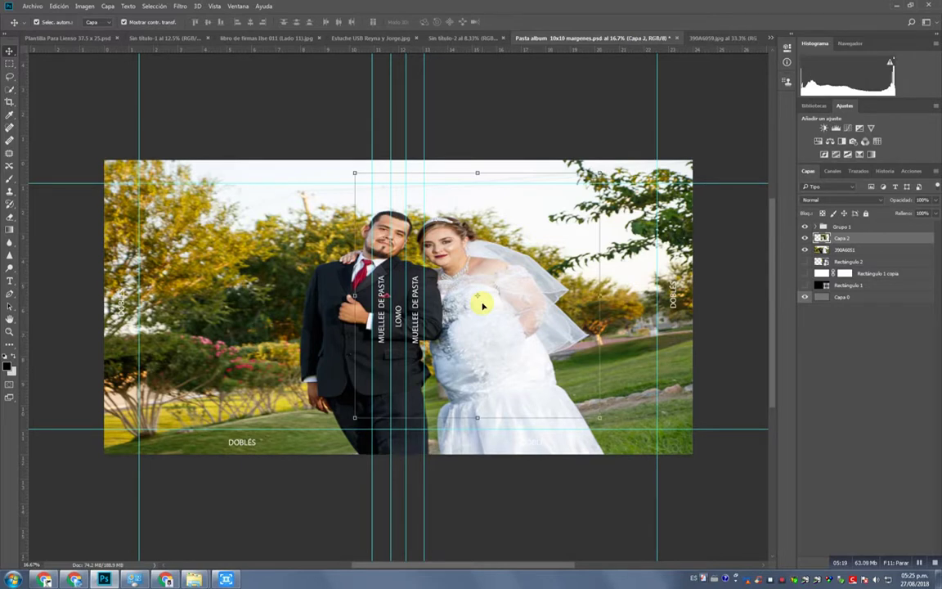
drag(544, 268, 576, 261)
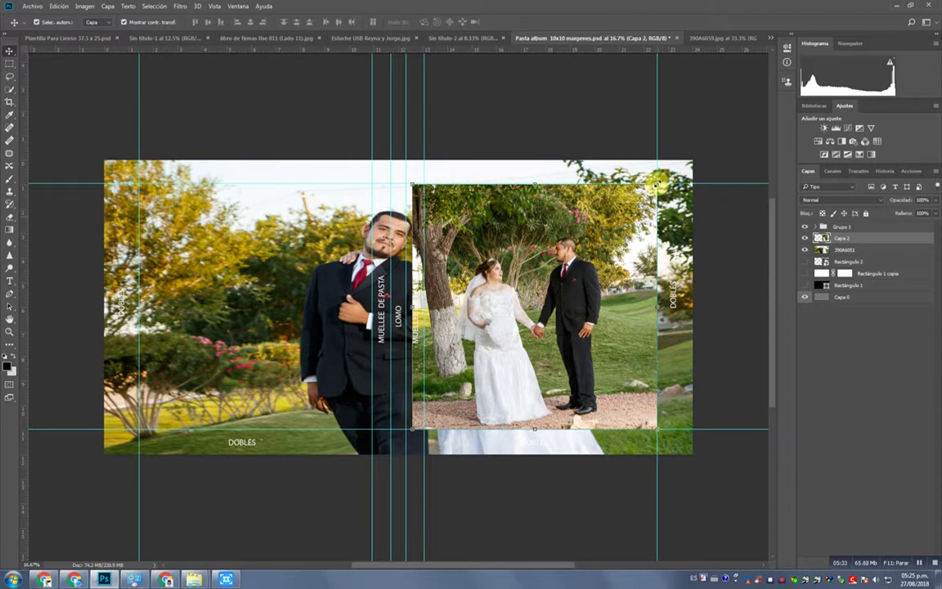
Step: Enlarge the square photo to about 104.5% and position it to slightly overlap the front cover's fold guides
drag(659, 181, 663, 175)
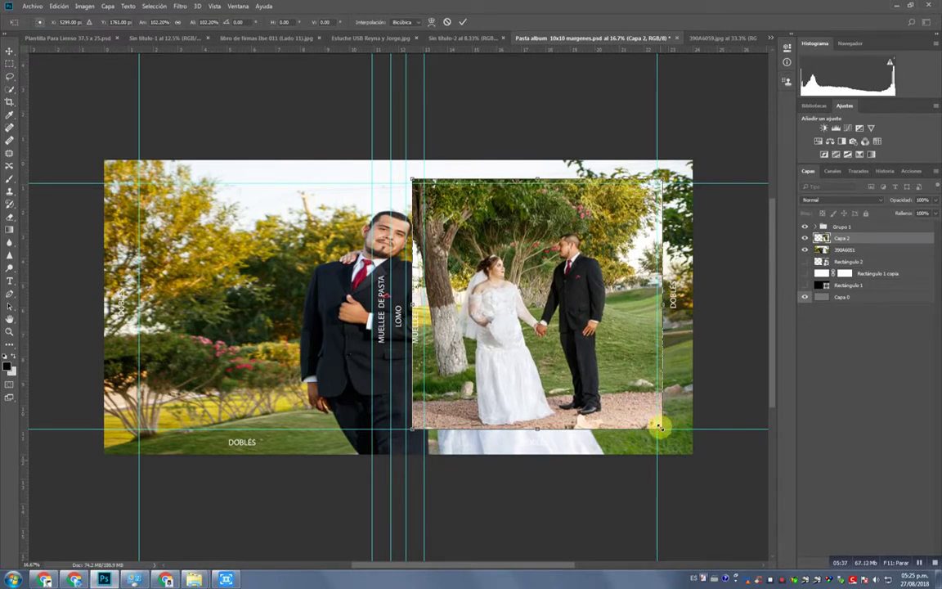
drag(659, 426, 667, 433)
drag(585, 324, 582, 321)
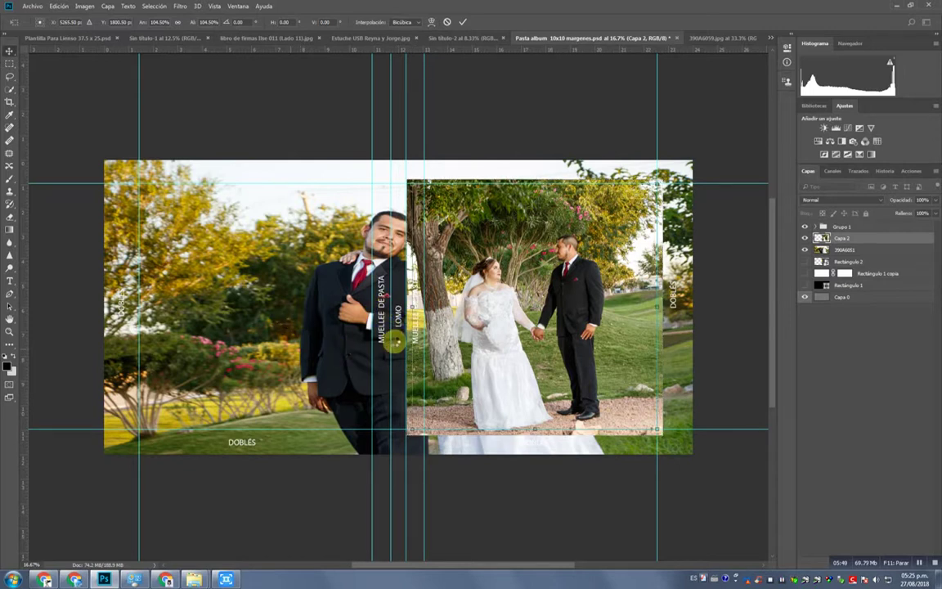
key(Return)
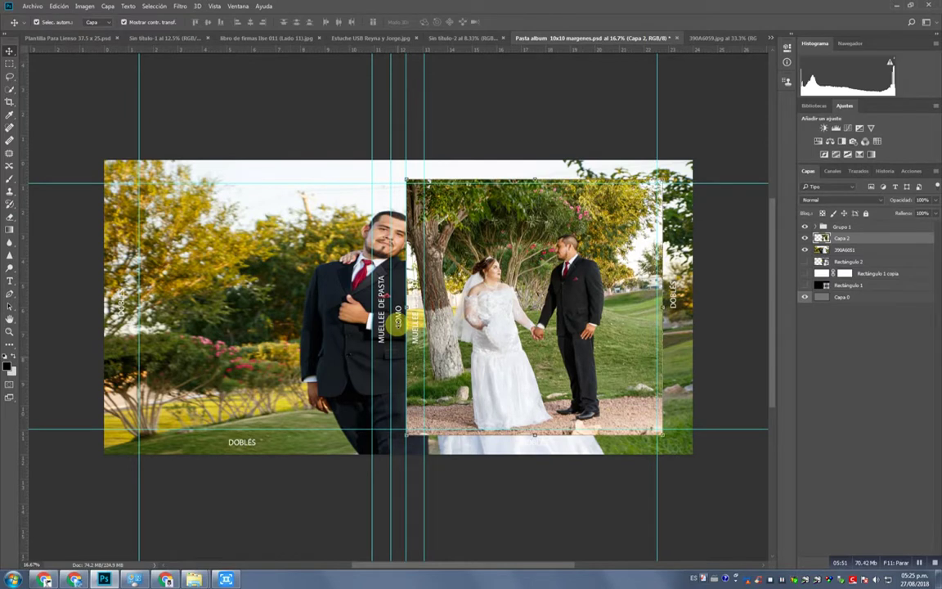
click(563, 110)
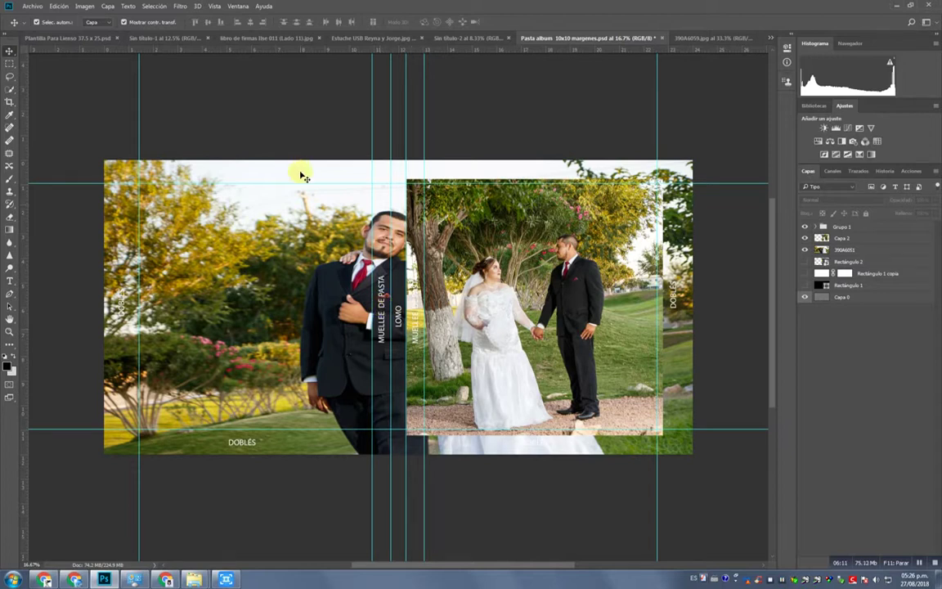
click(31, 7)
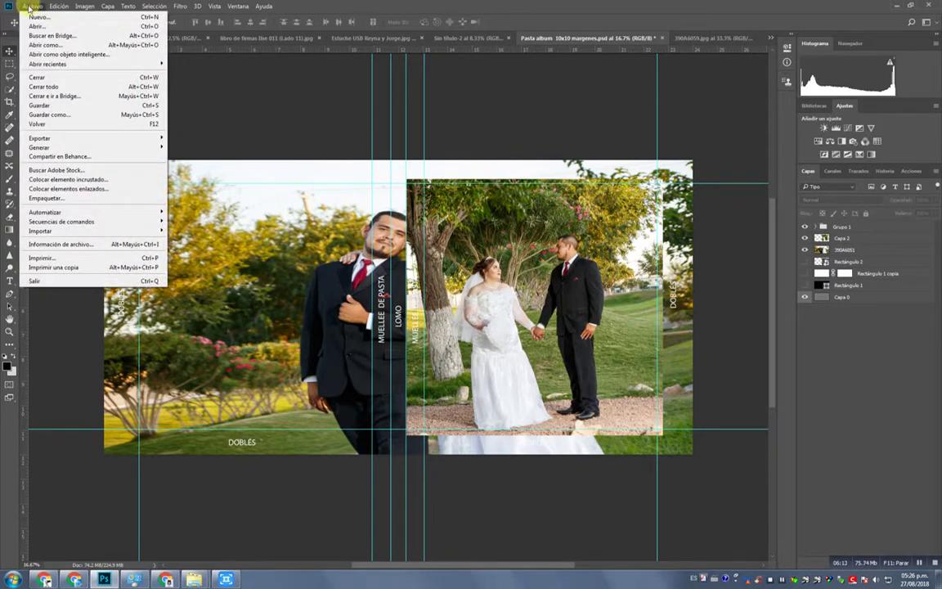
click(46, 107)
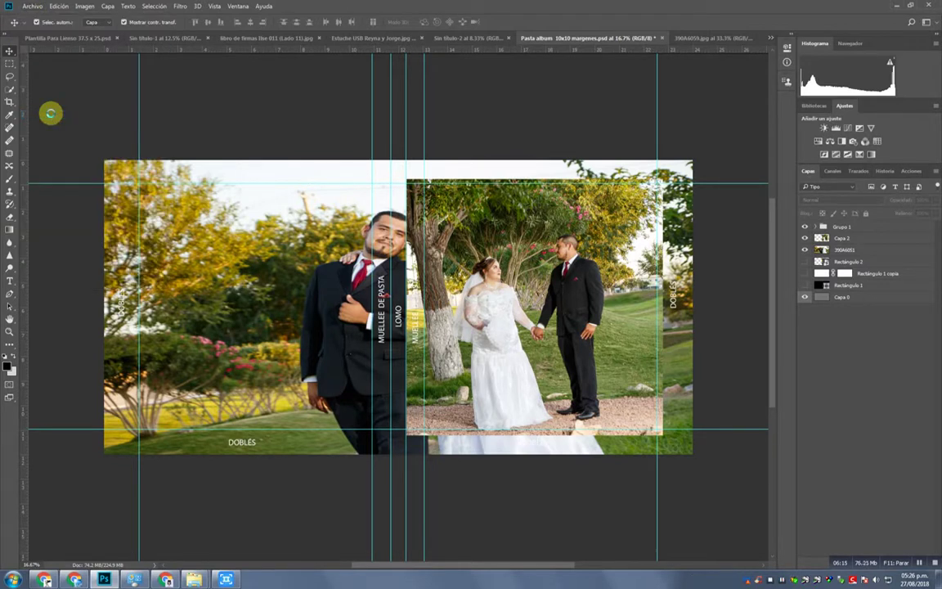
click(135, 256)
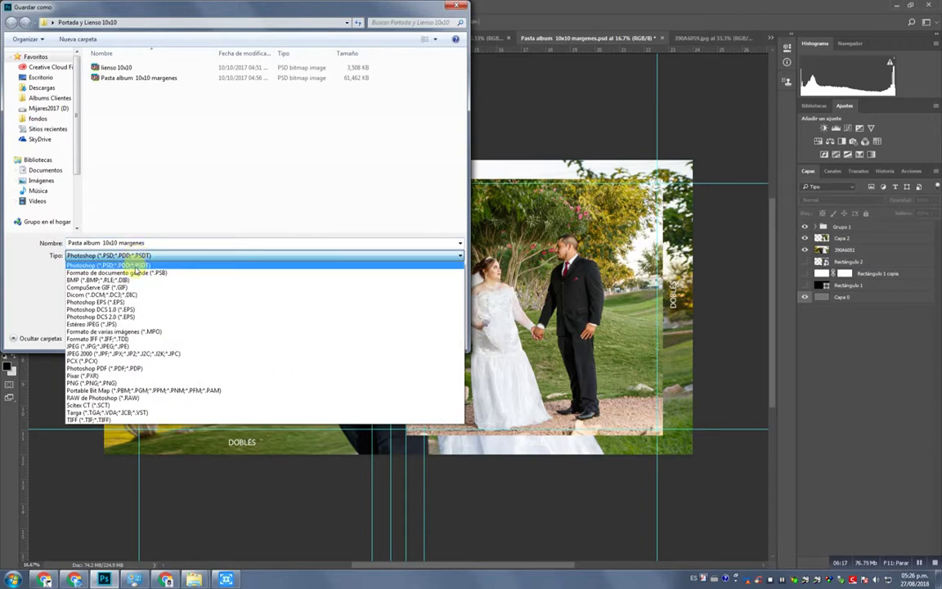
click(126, 346)
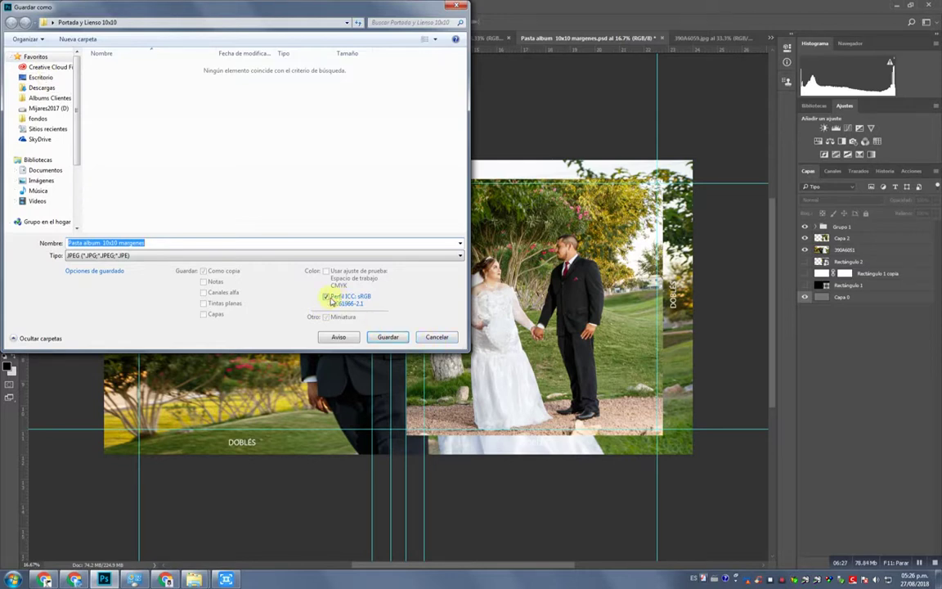
click(436, 337)
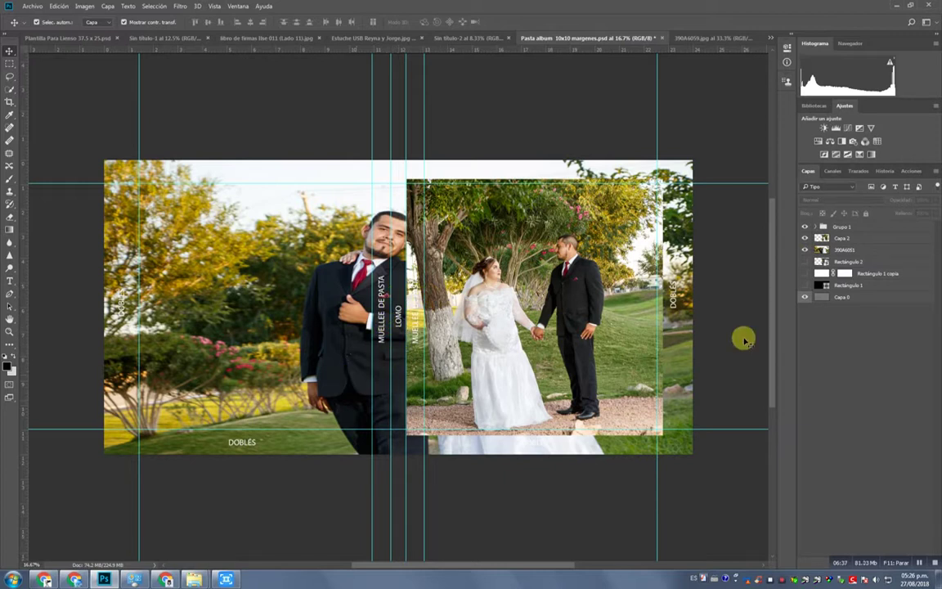
Step: Hide the Grupo 1 layer group that holds the fold, spine and hinge labels
click(806, 227)
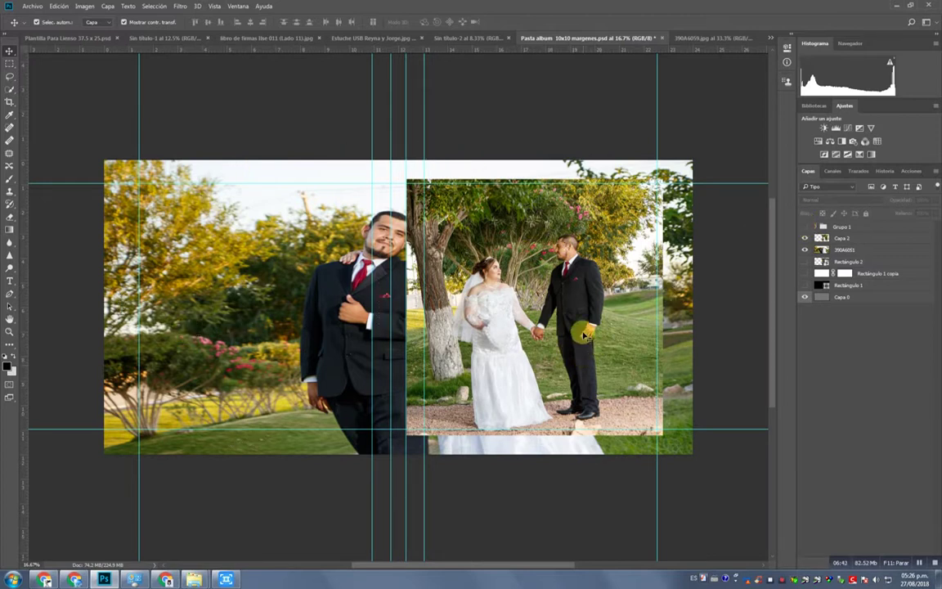
click(805, 226)
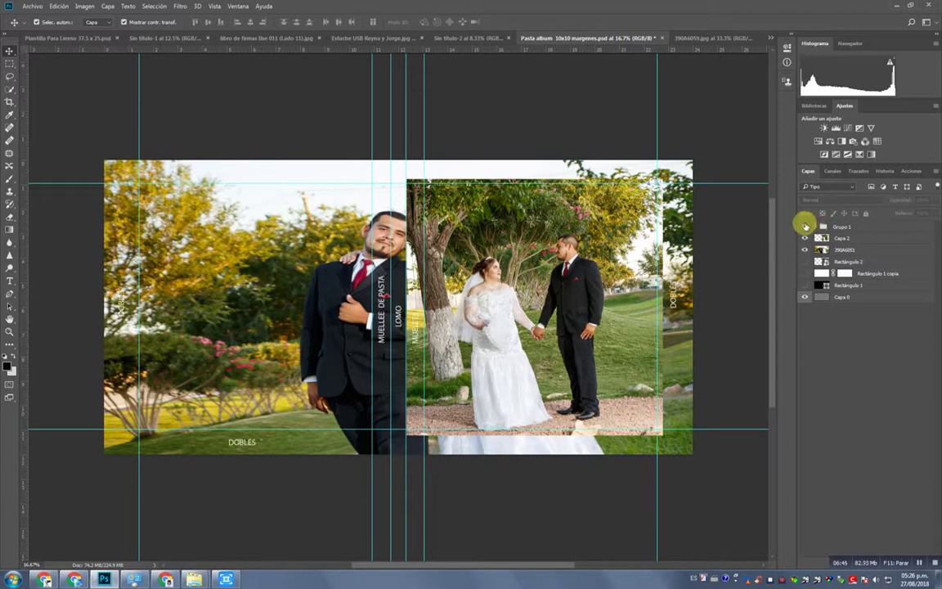
click(380, 301)
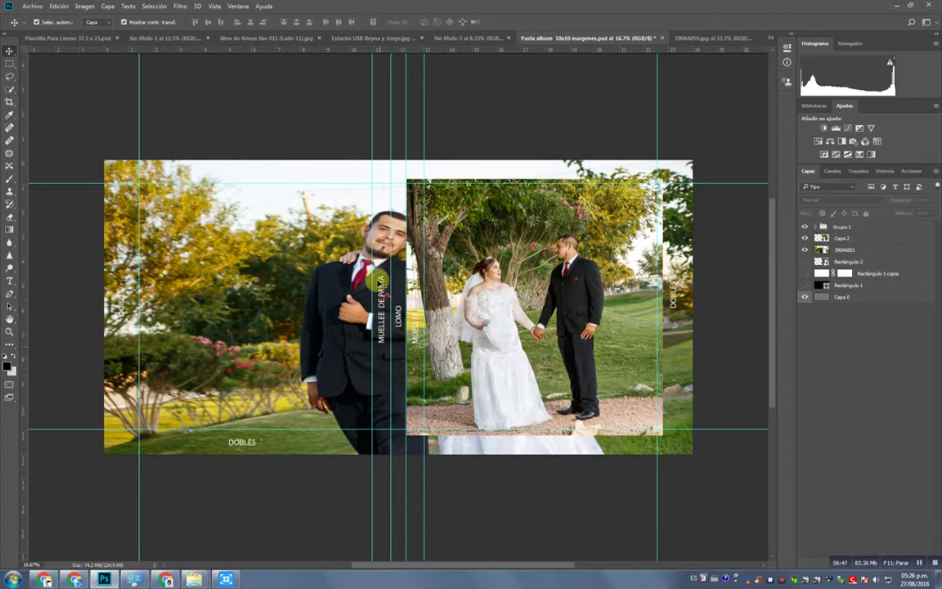
click(390, 367)
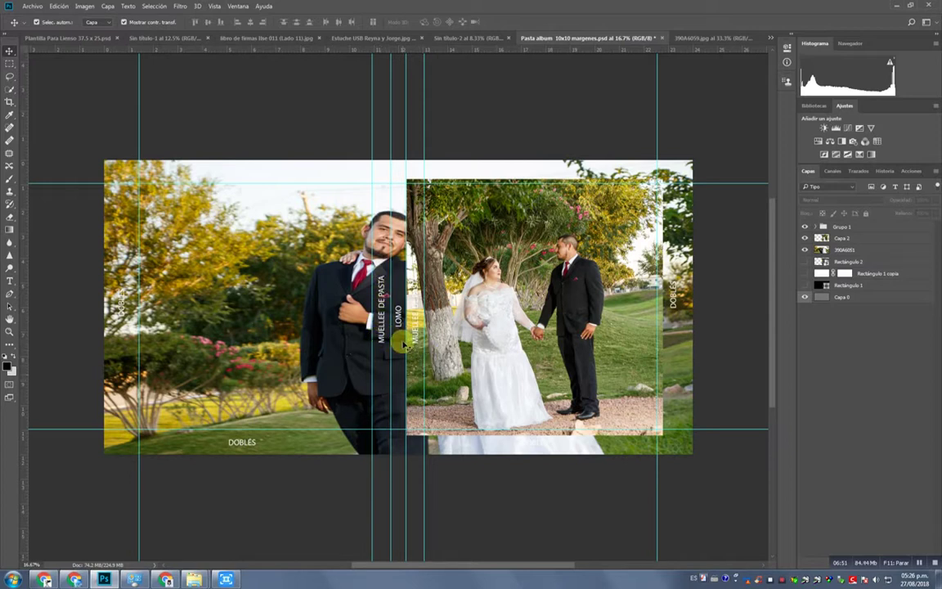
click(805, 226)
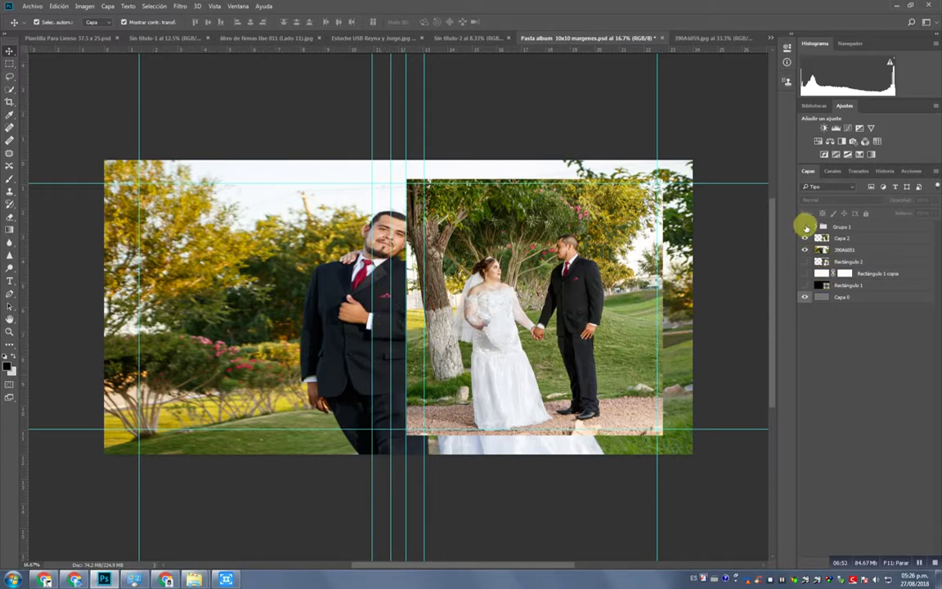
Step: Save the cover to the desktop as a JPEG named Pasta album 10x10 margenes, with maximum quality 12 and the standard baseline format
click(30, 8)
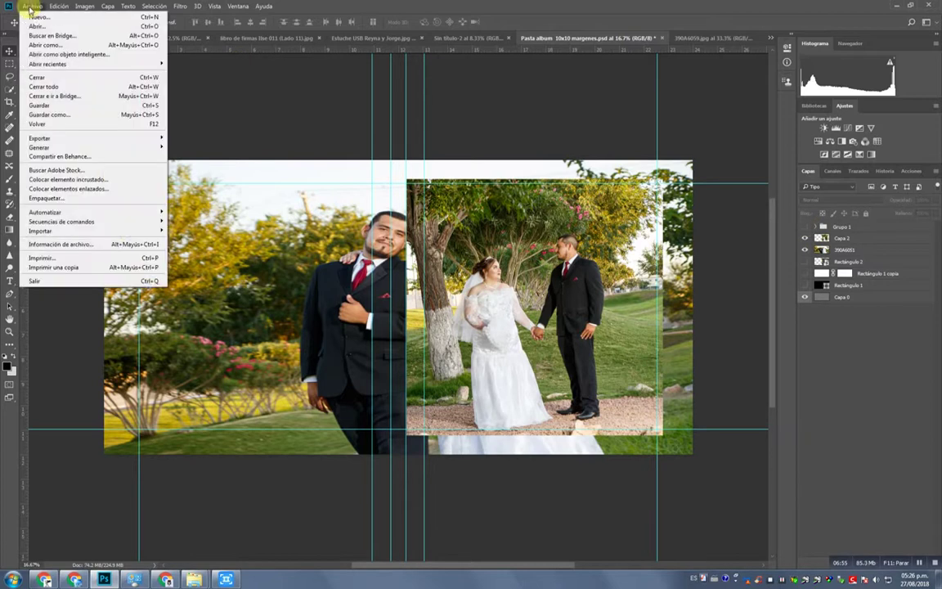
click(37, 115)
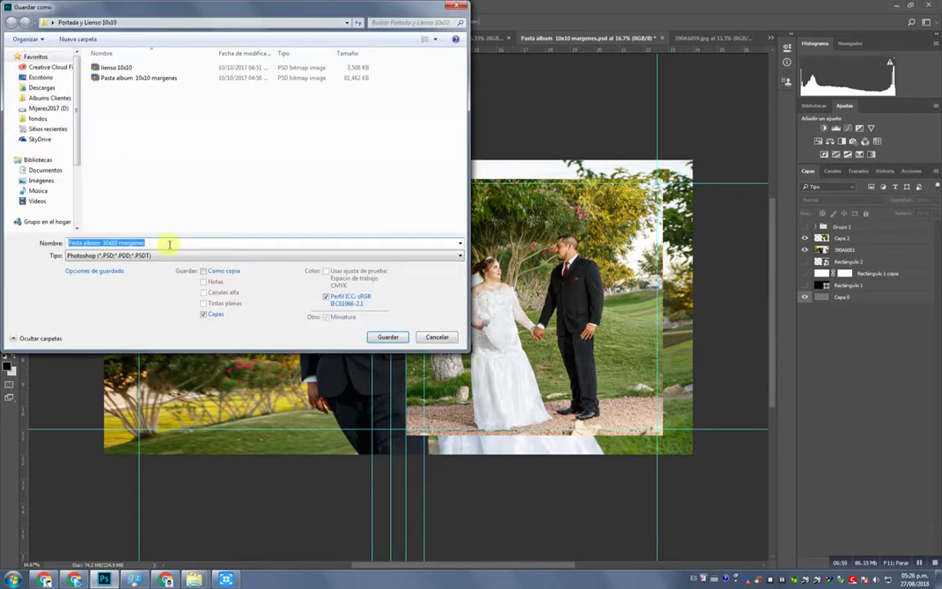
click(44, 78)
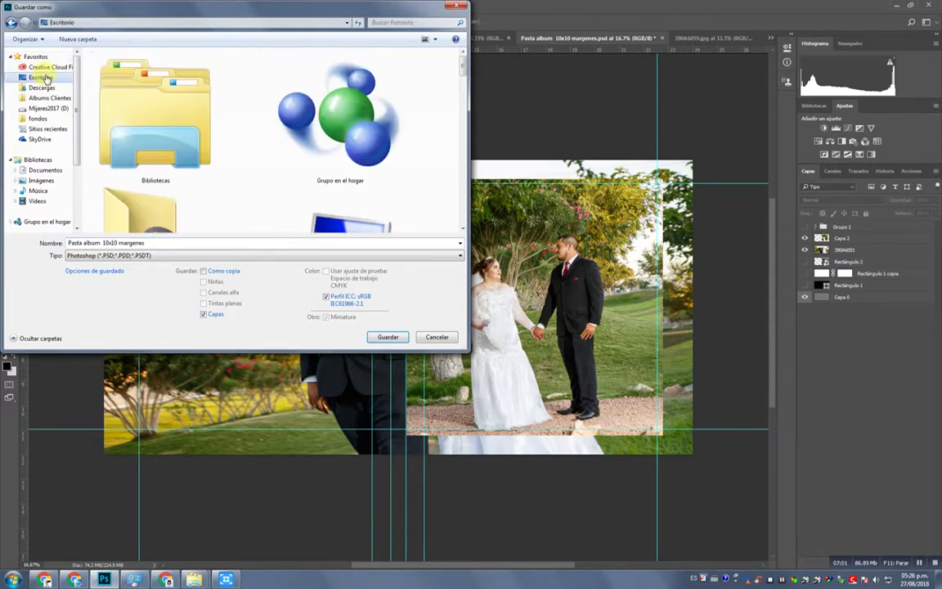
click(155, 255)
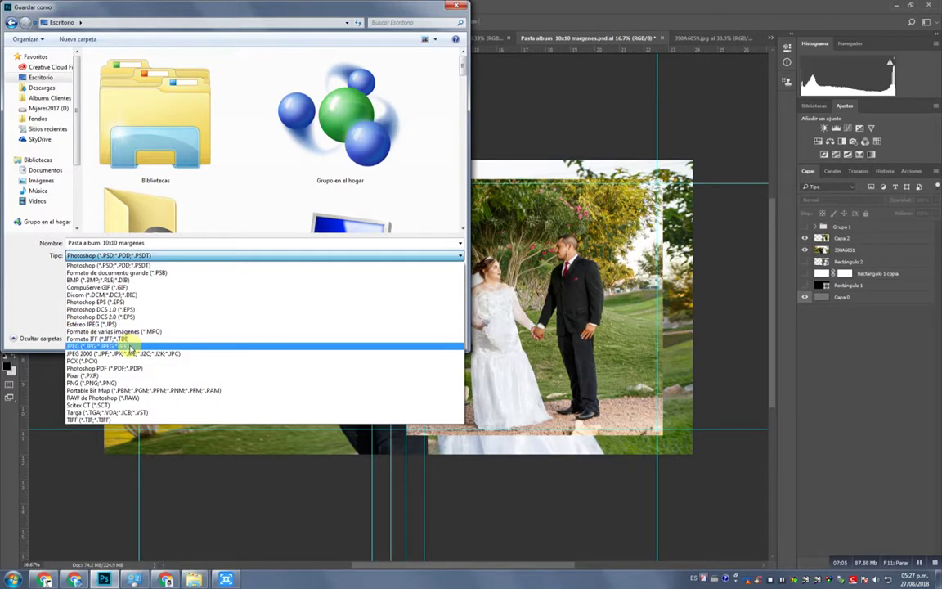
click(129, 347)
click(386, 335)
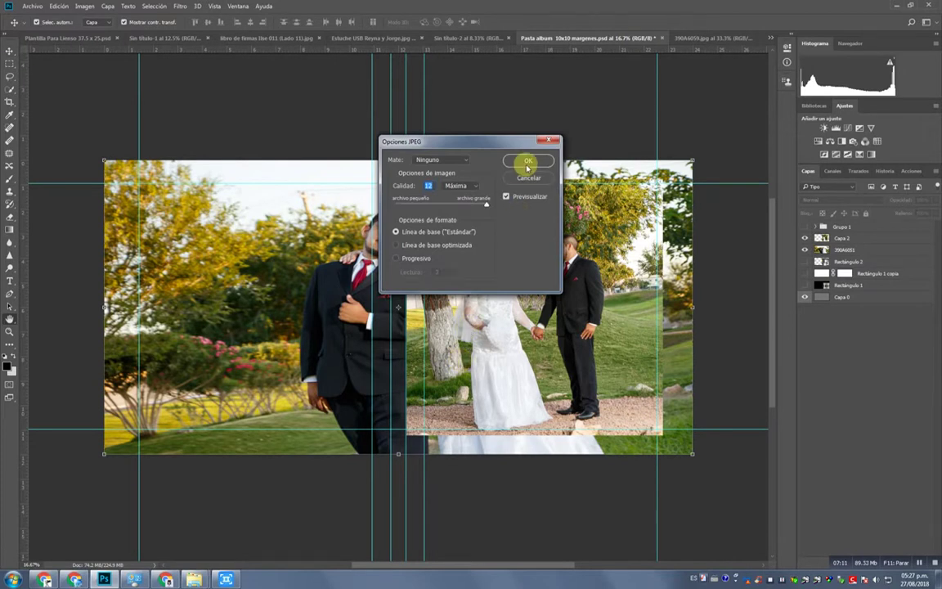
key(Return)
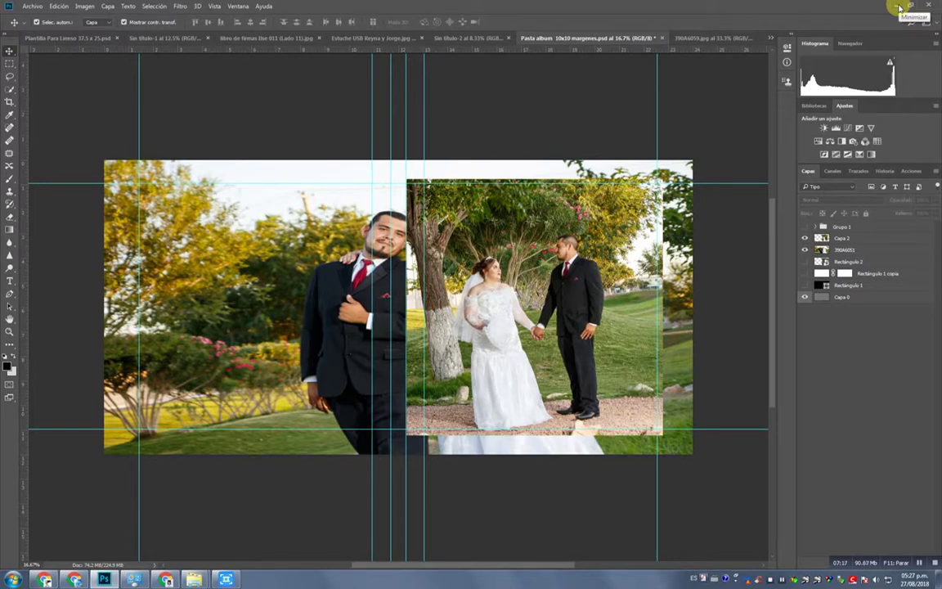
Step: Close the photo folder, check the exported Pasta album 10x10 margenes image from the desktop in the photo viewer, and return to Photoshop
click(900, 8)
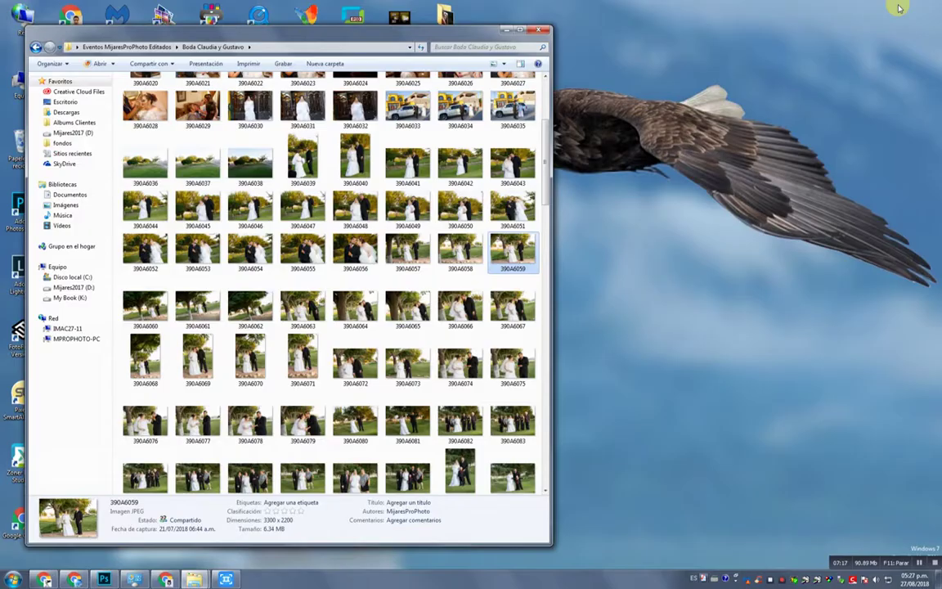
click(539, 32)
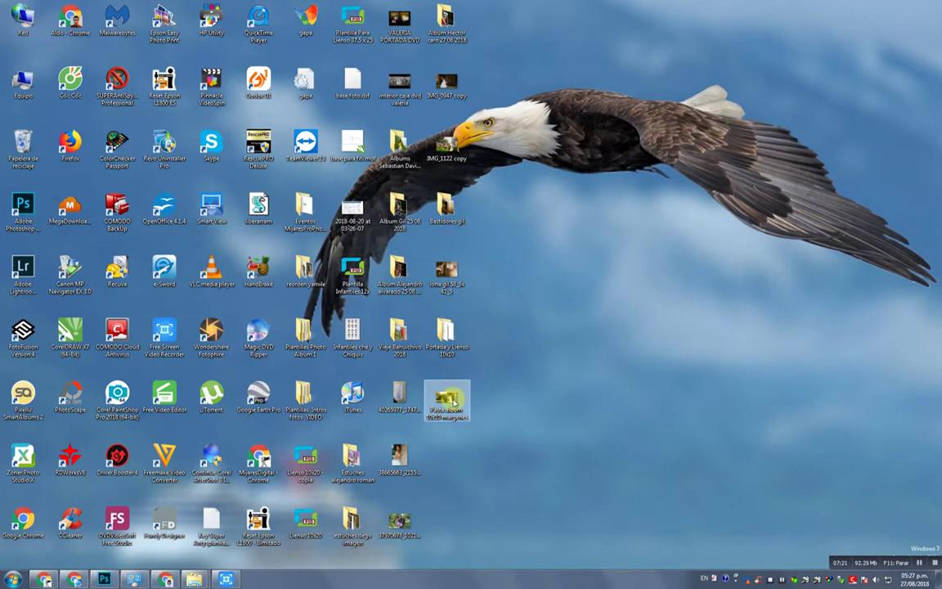
click(449, 398)
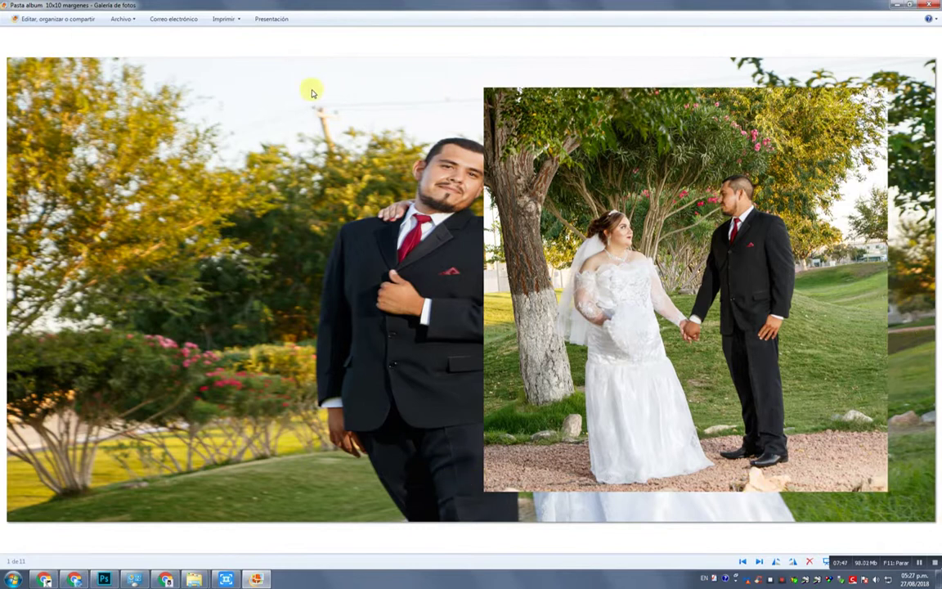
click(928, 5)
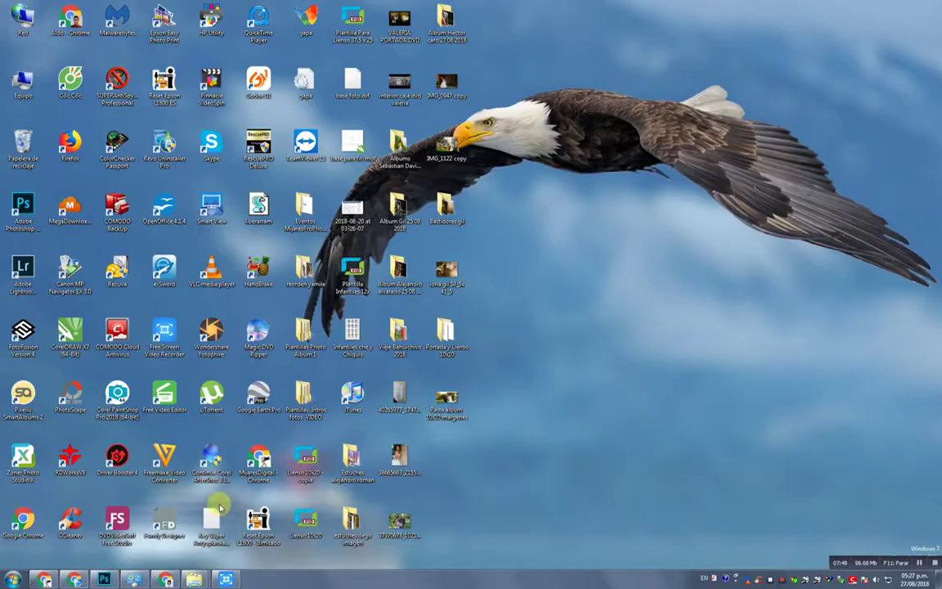
click(104, 579)
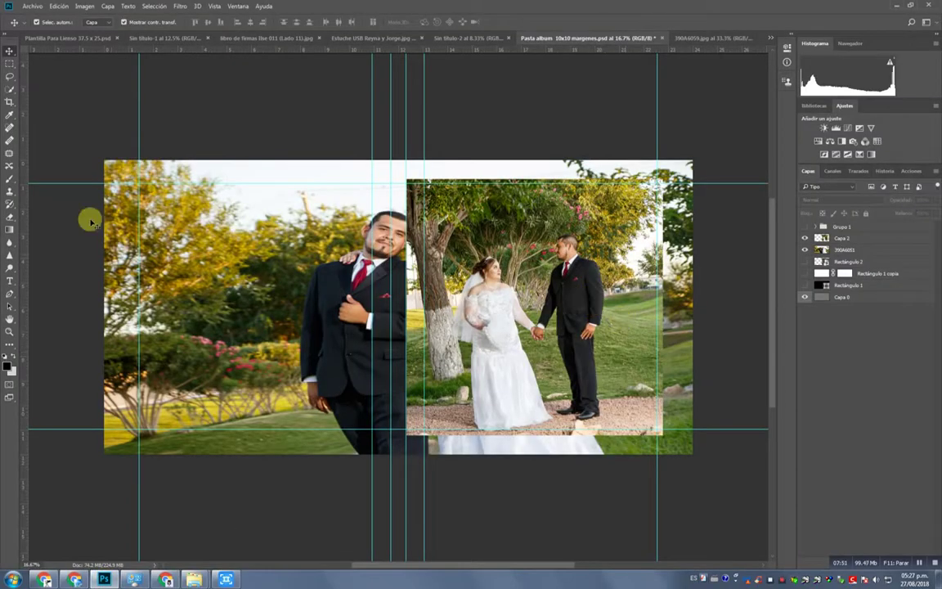
Step: Add a text title on the front cover photo reading "Nuestra Boda" followed by the couple's first names
click(10, 282)
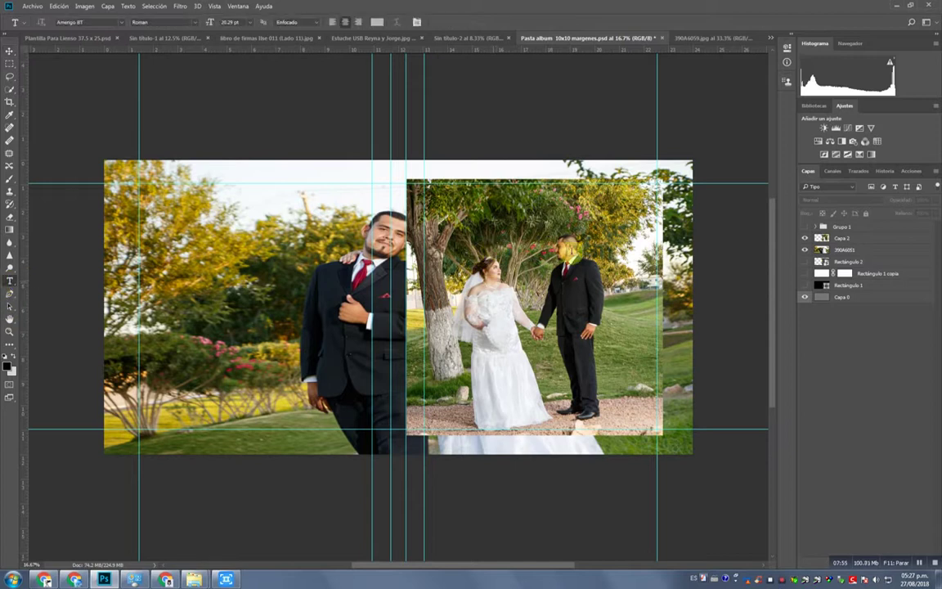
click(574, 259)
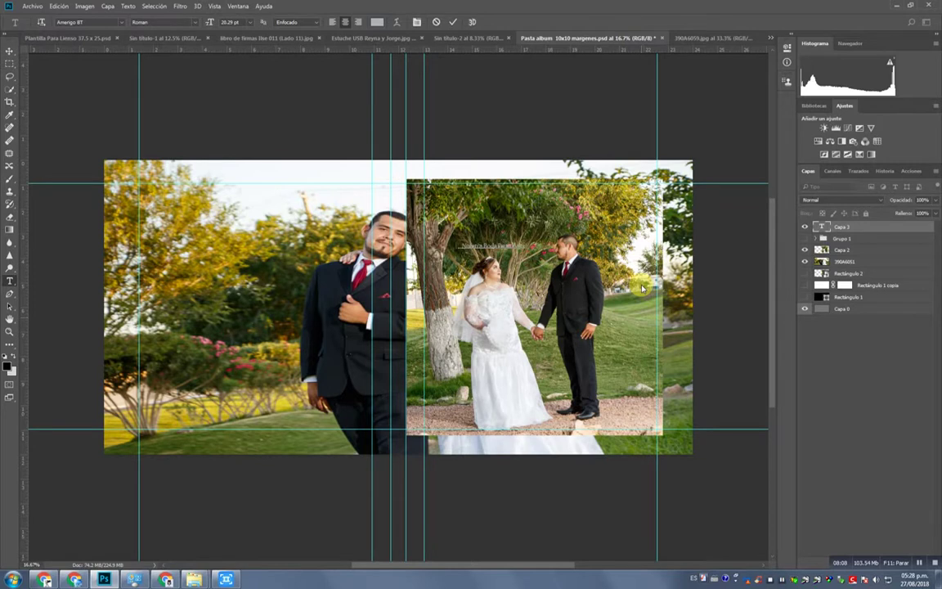
click(12, 57)
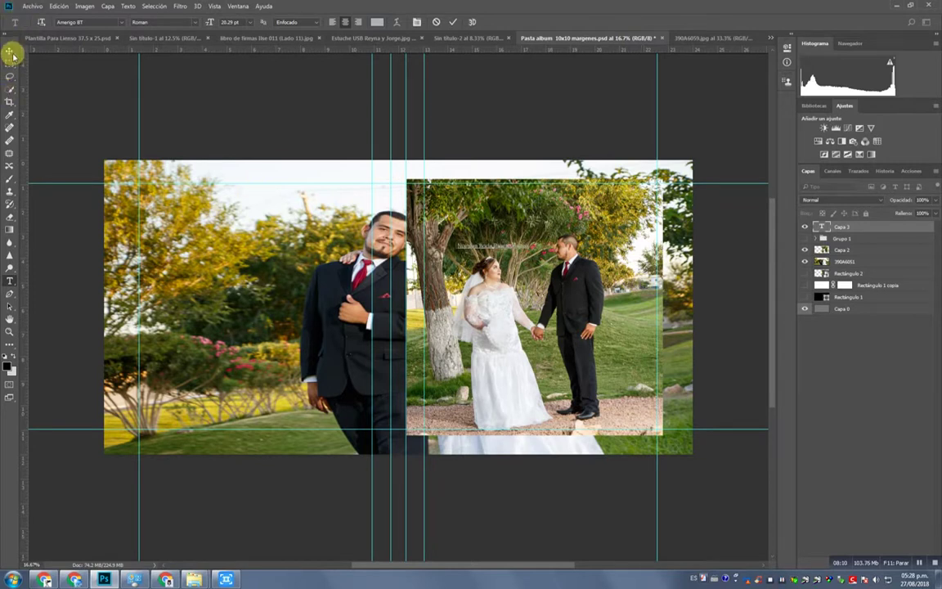
click(524, 246)
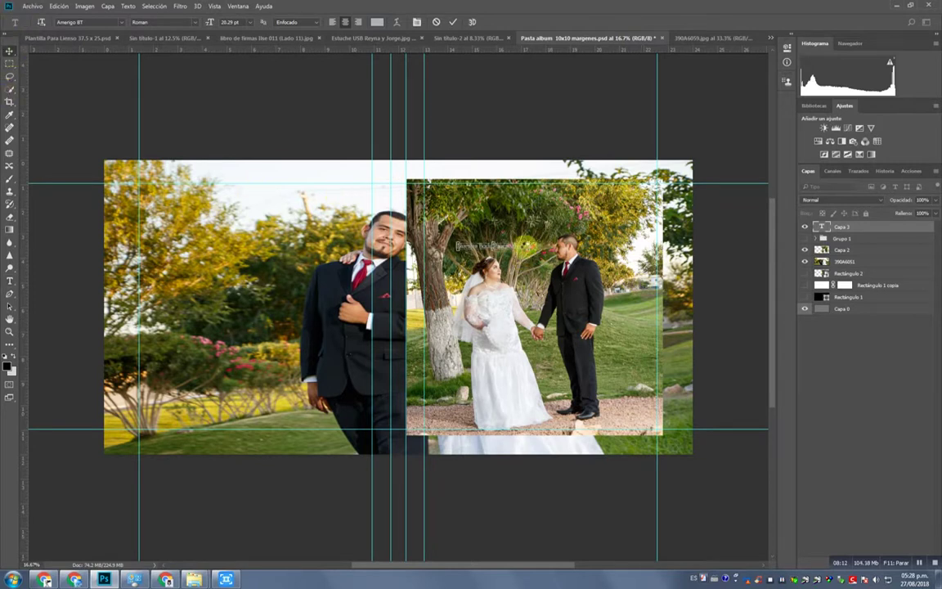
key(ctrl+Return)
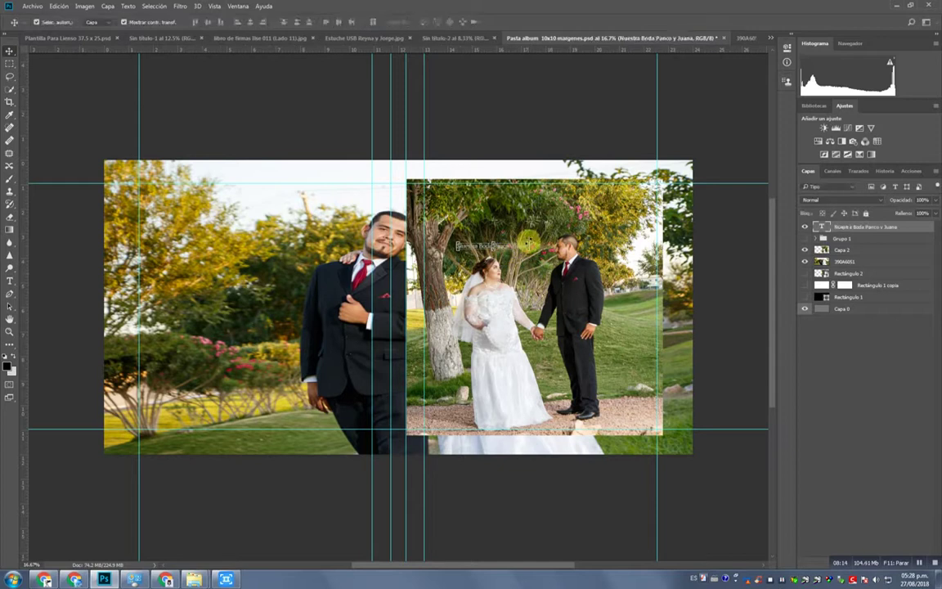
Step: Enlarge the title to about 200% and place it near the top of the front cover photo
key(ctrl+t)
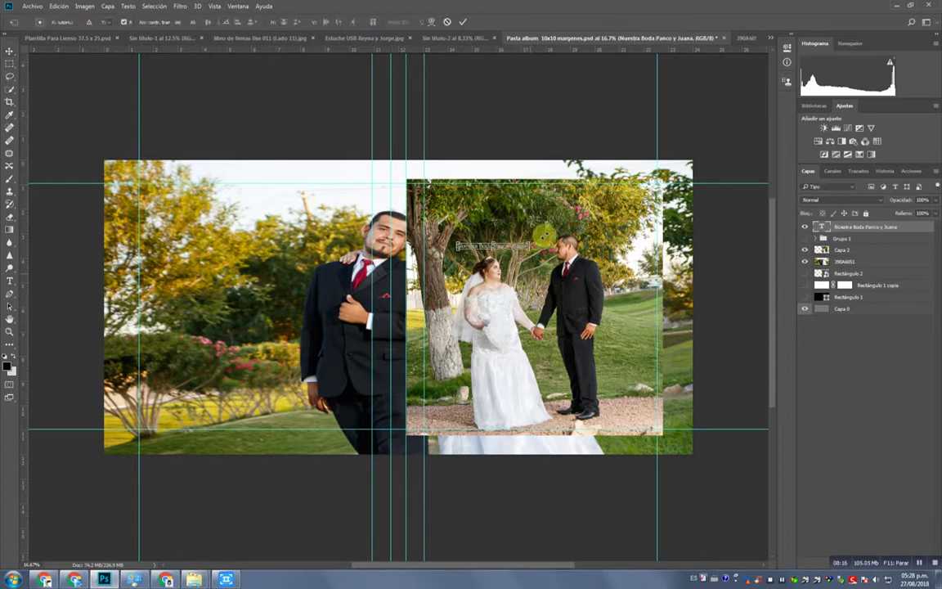
drag(528, 241, 572, 210)
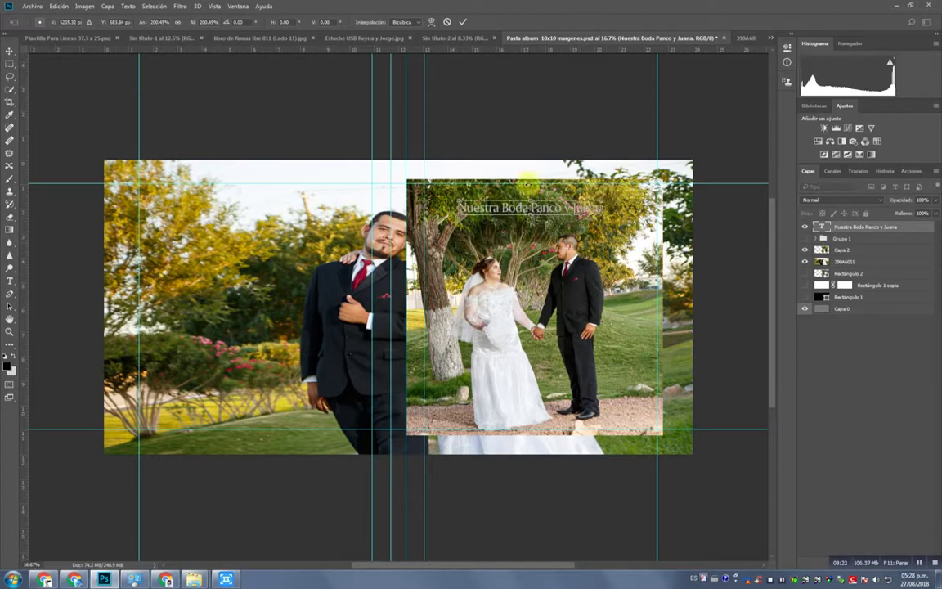
key(Return)
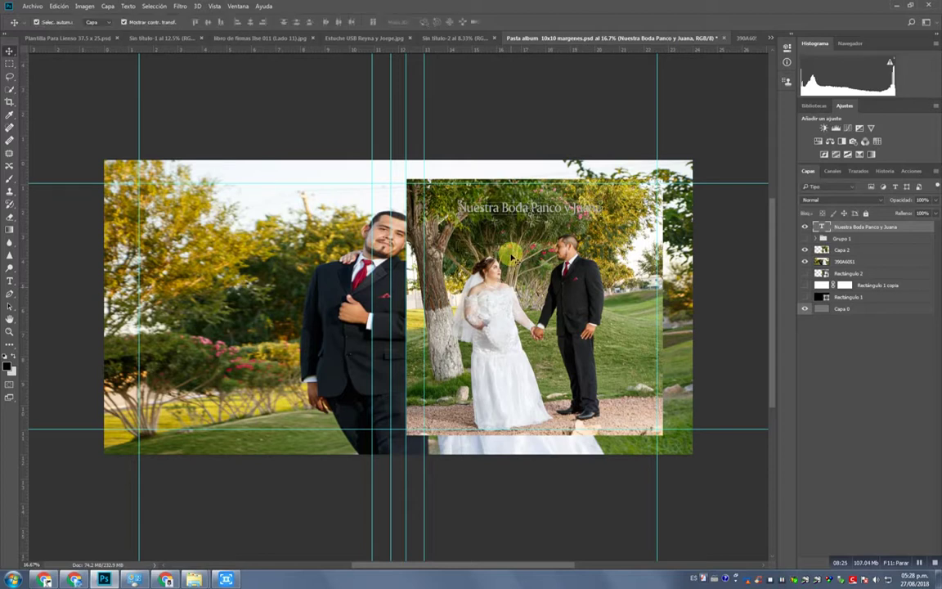
Step: Move the title to the upper-left corner of the front cover, beside the fold guide and over the top margin guide
drag(509, 185, 474, 191)
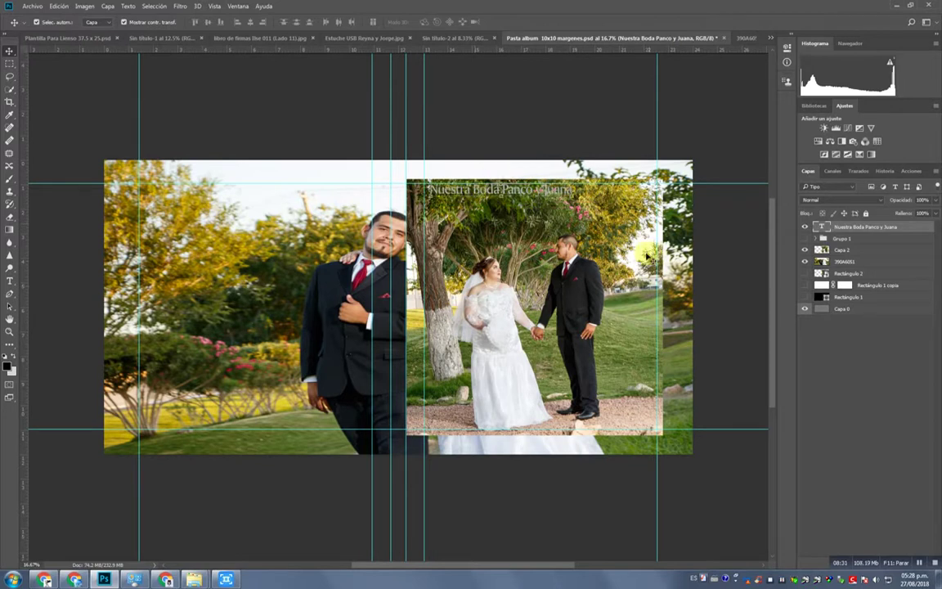
click(620, 290)
click(628, 423)
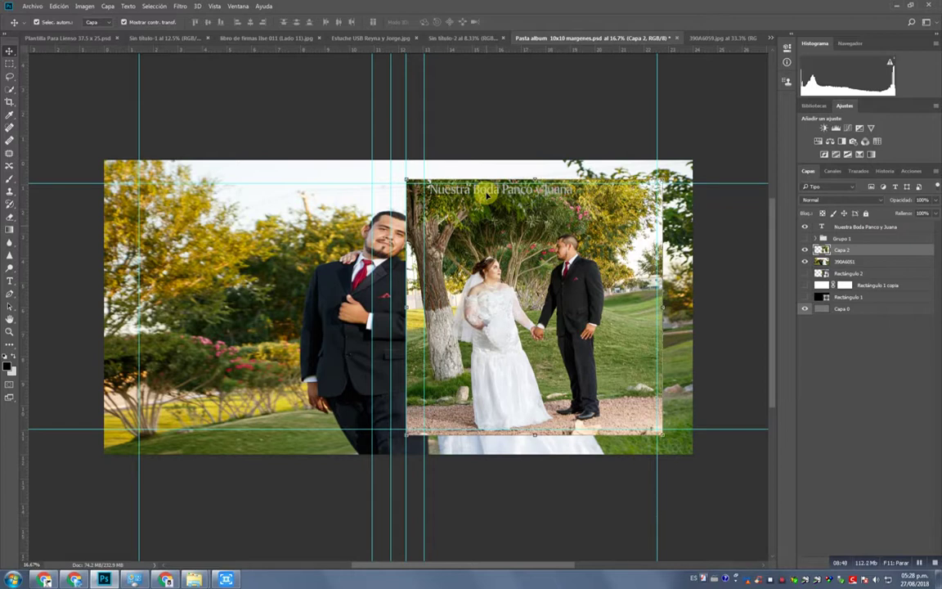
drag(484, 193, 484, 186)
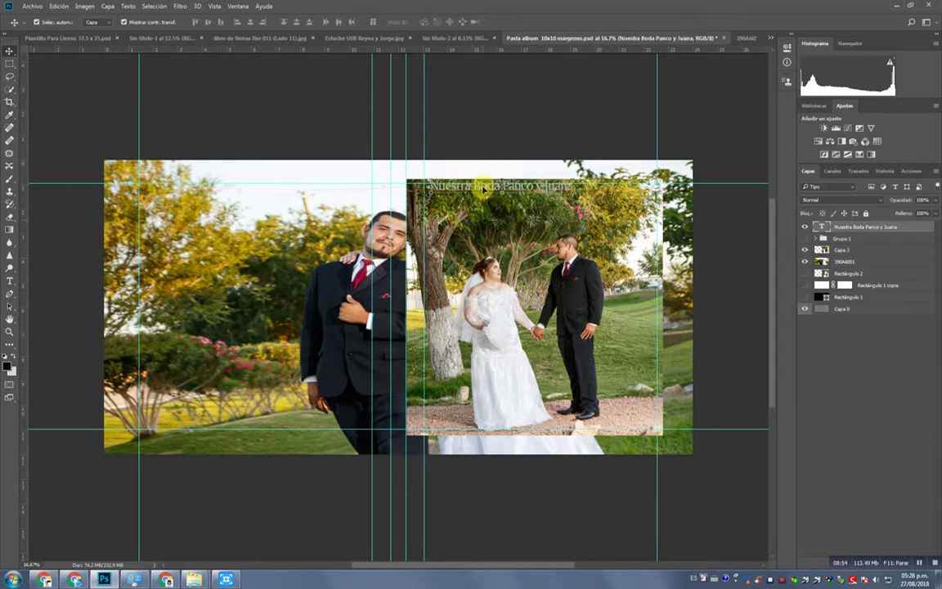
click(511, 129)
Step: Move the title to the front cover's lower-right area, and try the square photo higher before returning it to its place
drag(511, 186, 596, 416)
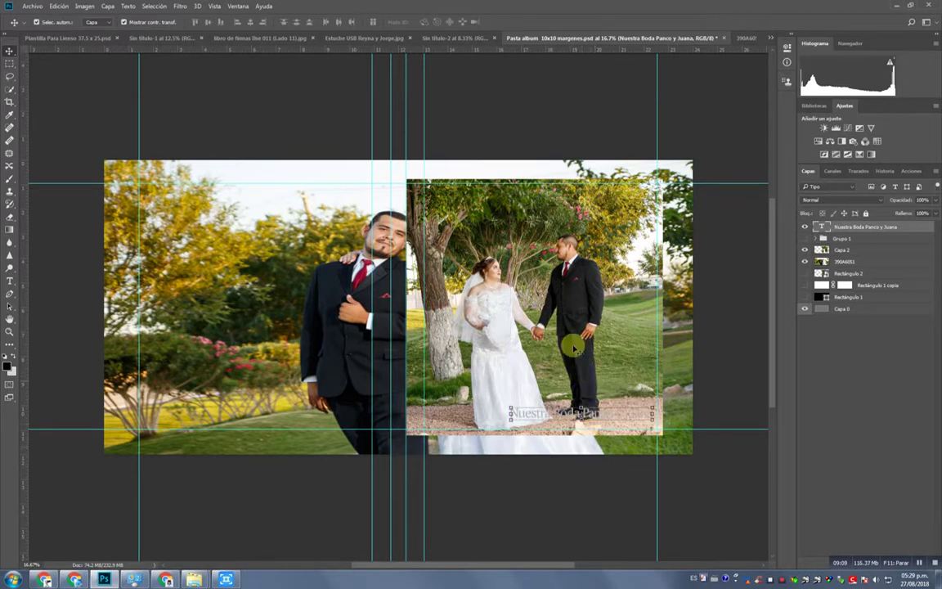
drag(571, 219, 573, 171)
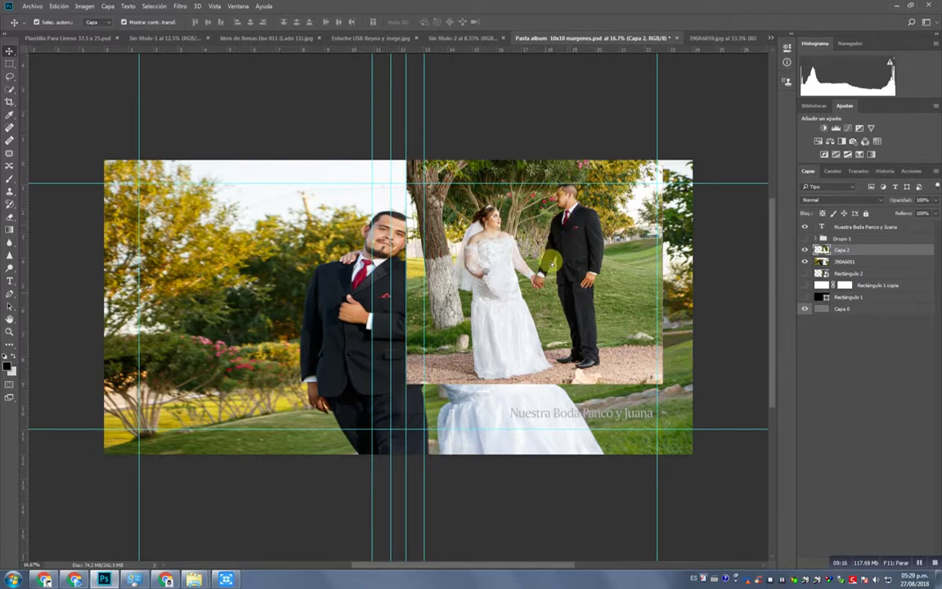
drag(549, 260, 539, 313)
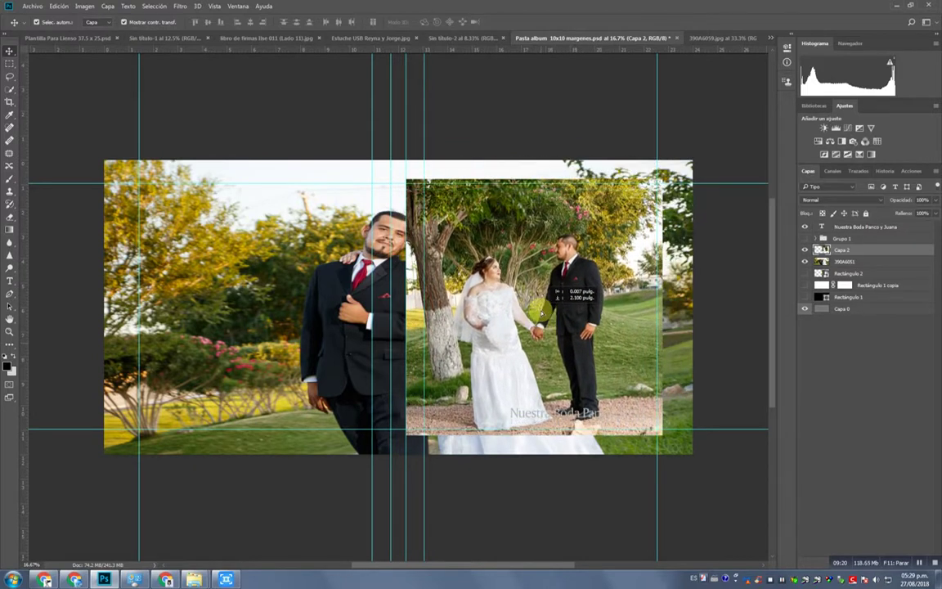
Step: Place the title in the lower-right corner of the front cover, against the right and bottom margin guides
drag(572, 417, 581, 152)
drag(578, 205, 577, 427)
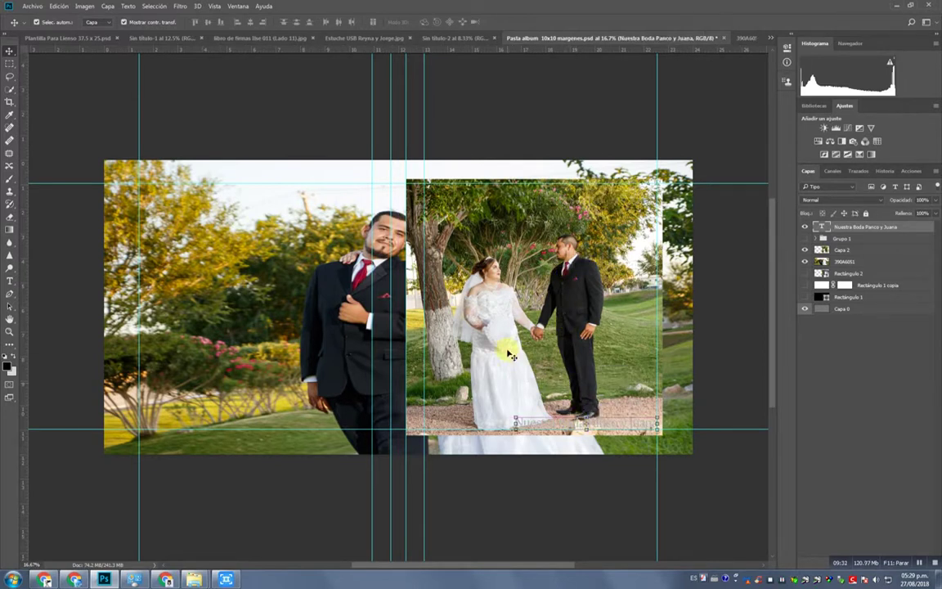
click(397, 277)
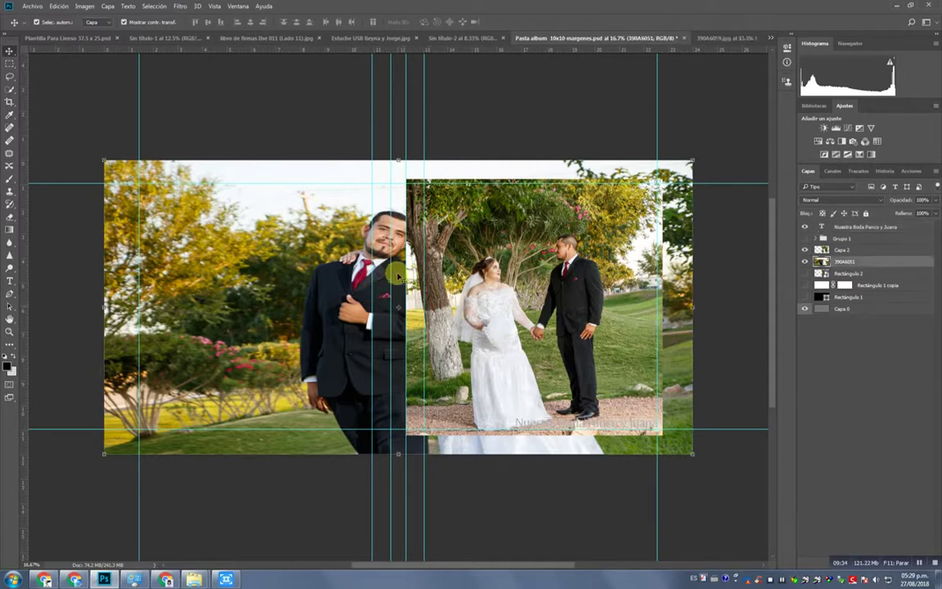